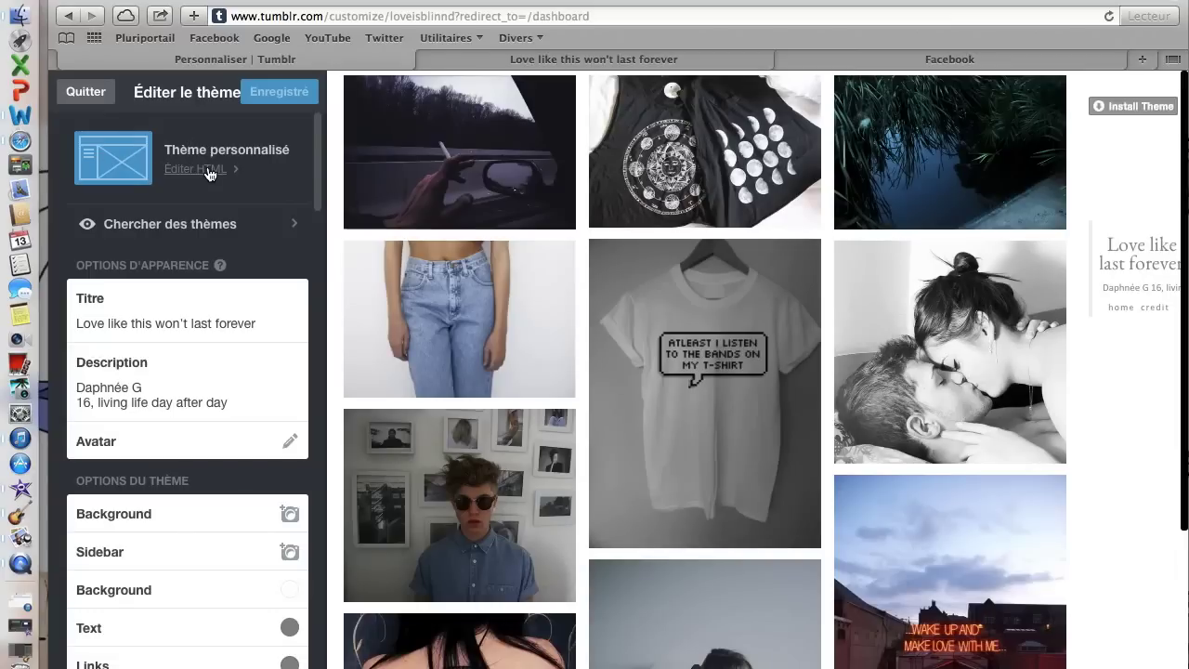
- Open the custom theme's HTML code and look through it from the head section down to the scripts
{"action": "left_click", "coordinate": [208, 176]}
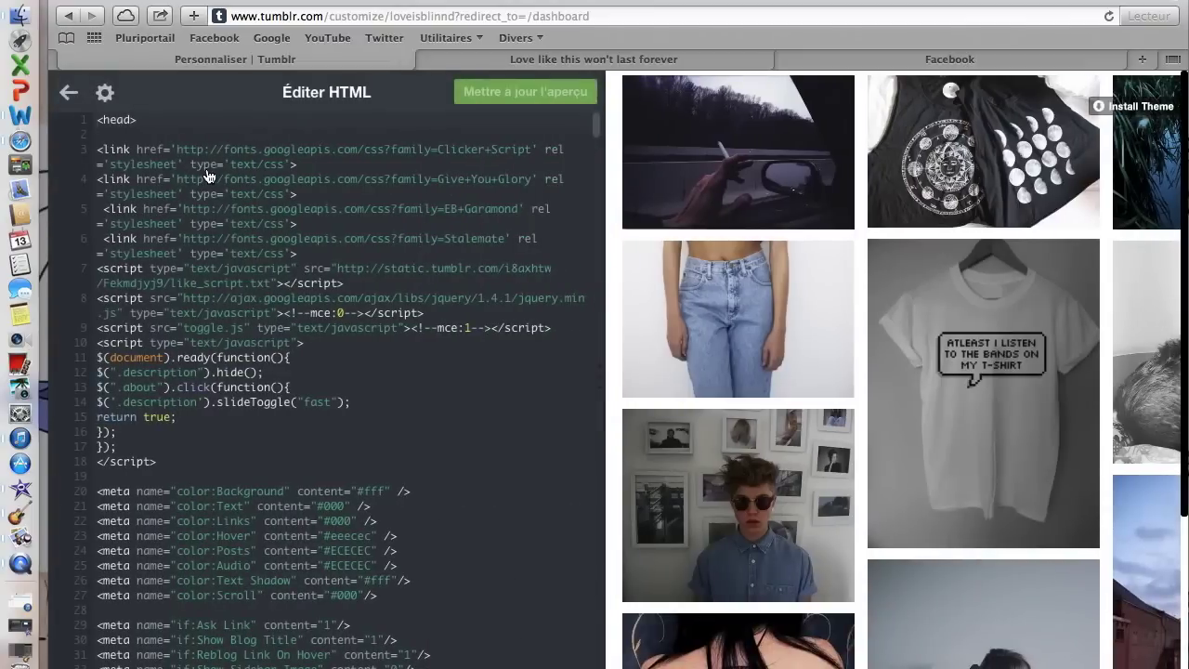
{"action": "scroll", "coordinate": [322, 386], "scroll_direction": "down", "scroll_amount": 20}
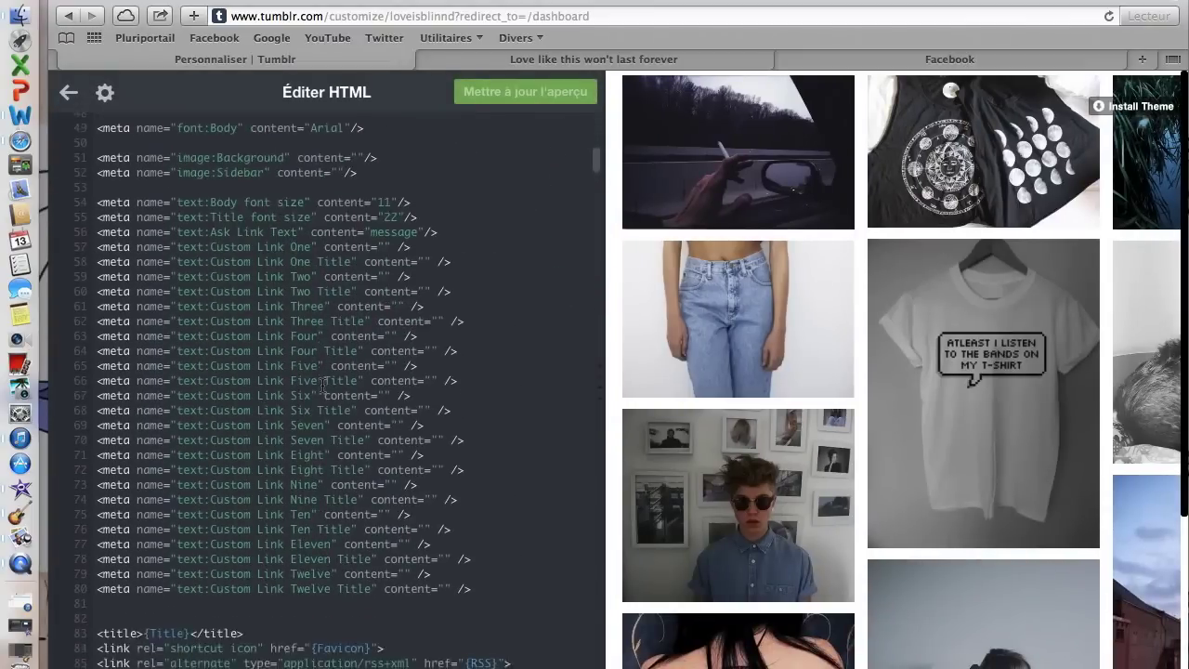
{"action": "scroll", "coordinate": [322, 386], "scroll_direction": "down", "scroll_amount": 20}
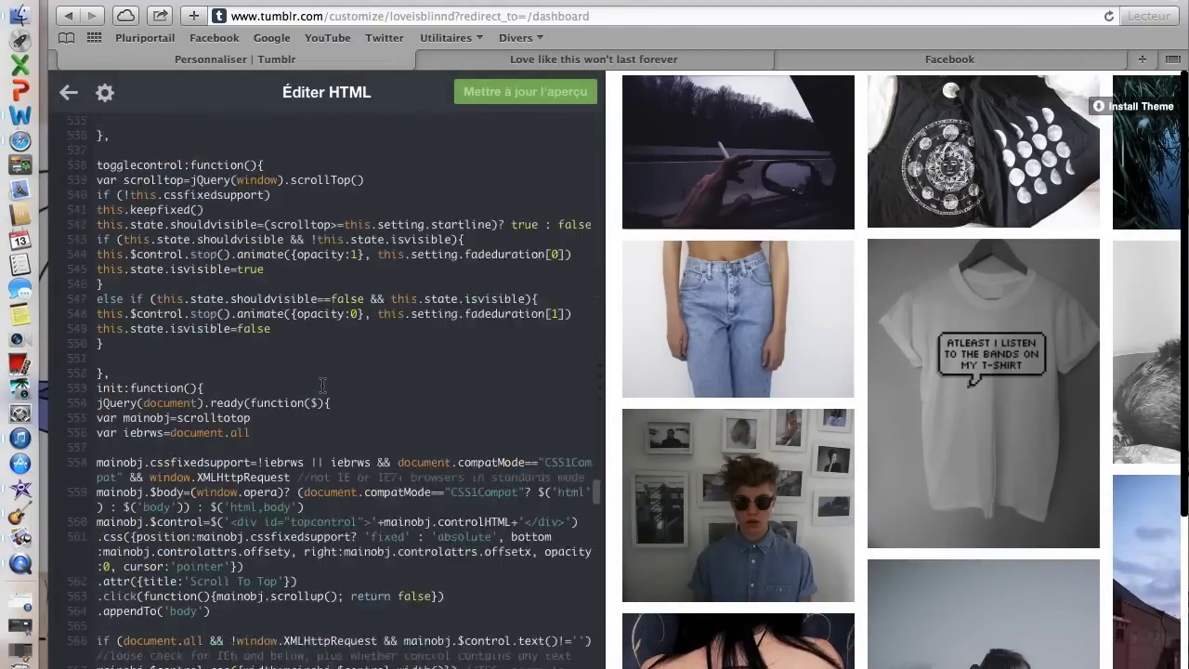
{"action": "scroll", "coordinate": [322, 385], "scroll_direction": "up", "scroll_amount": 20}
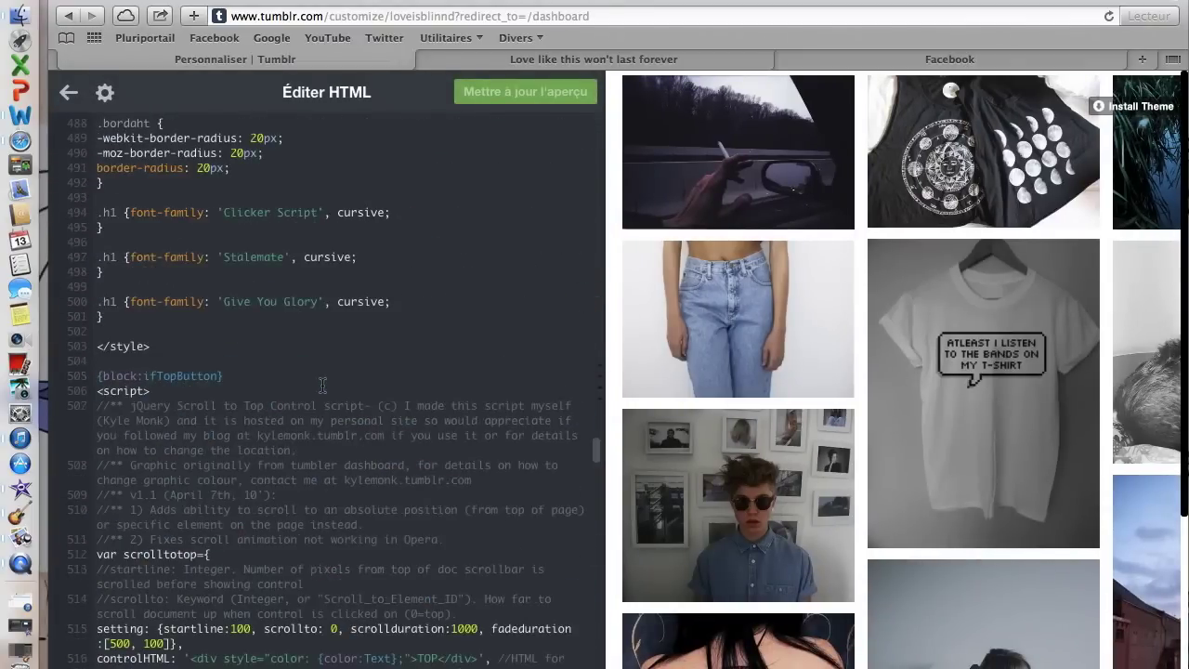
{"action": "scroll", "coordinate": [322, 386], "scroll_direction": "up", "scroll_amount": 20}
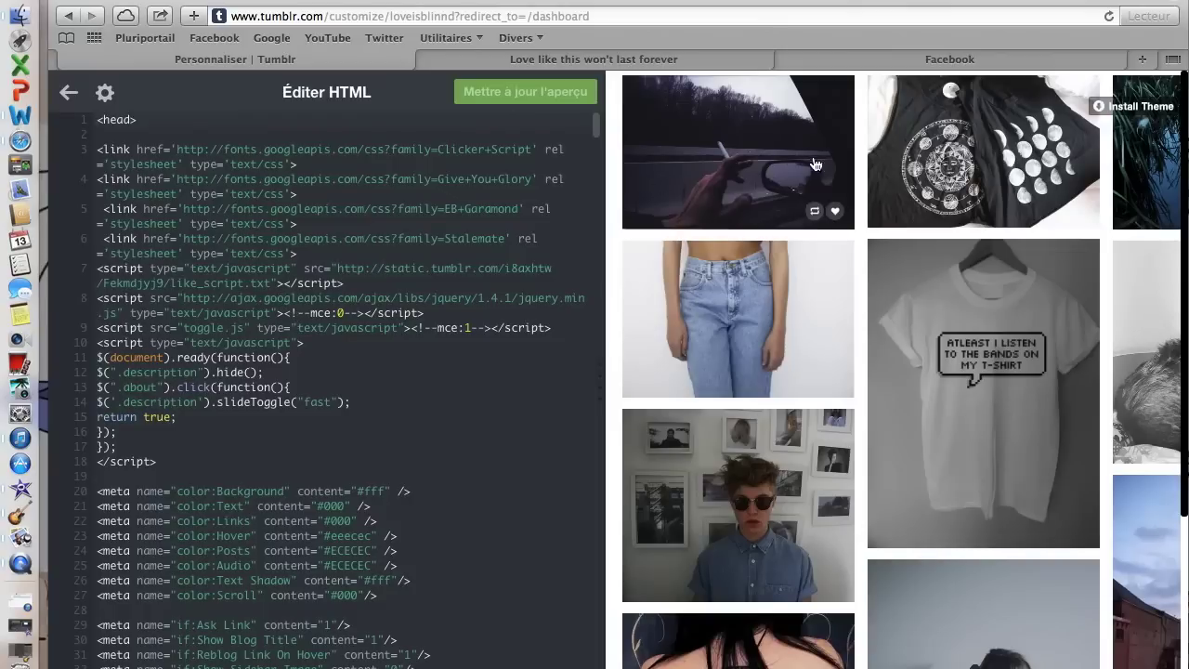
- Search Google for "tumblr theme" in a new browser tab
{"action": "left_click", "coordinate": [1141, 59]}
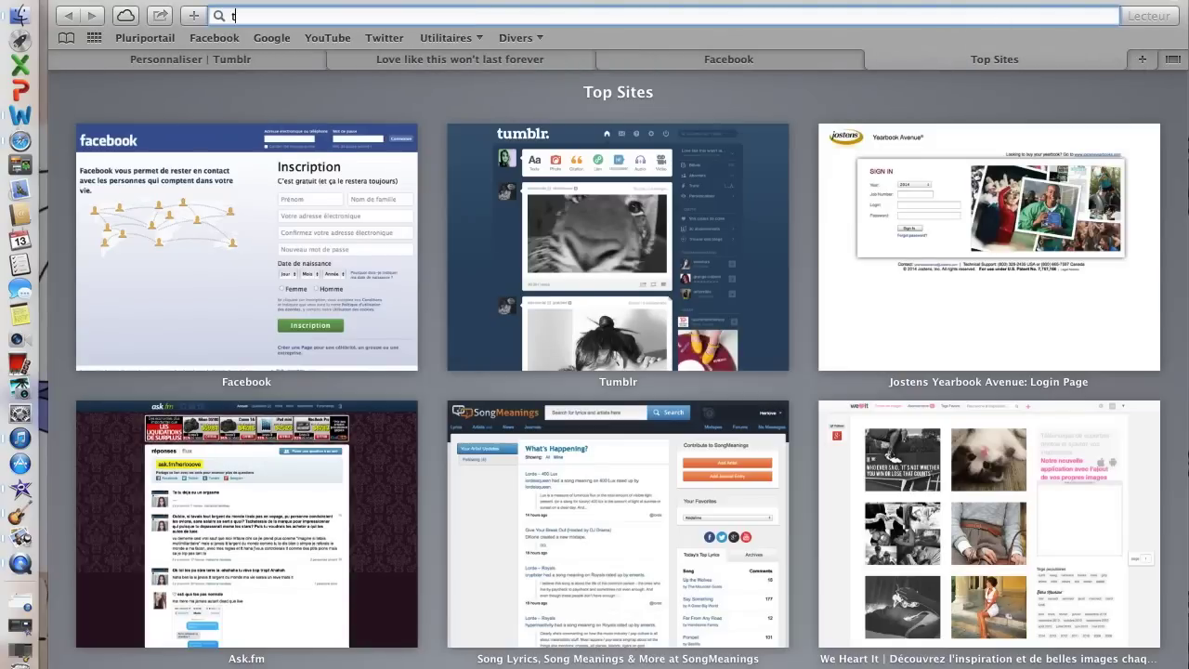
{"action": "type", "text": "tumblr htlm"}
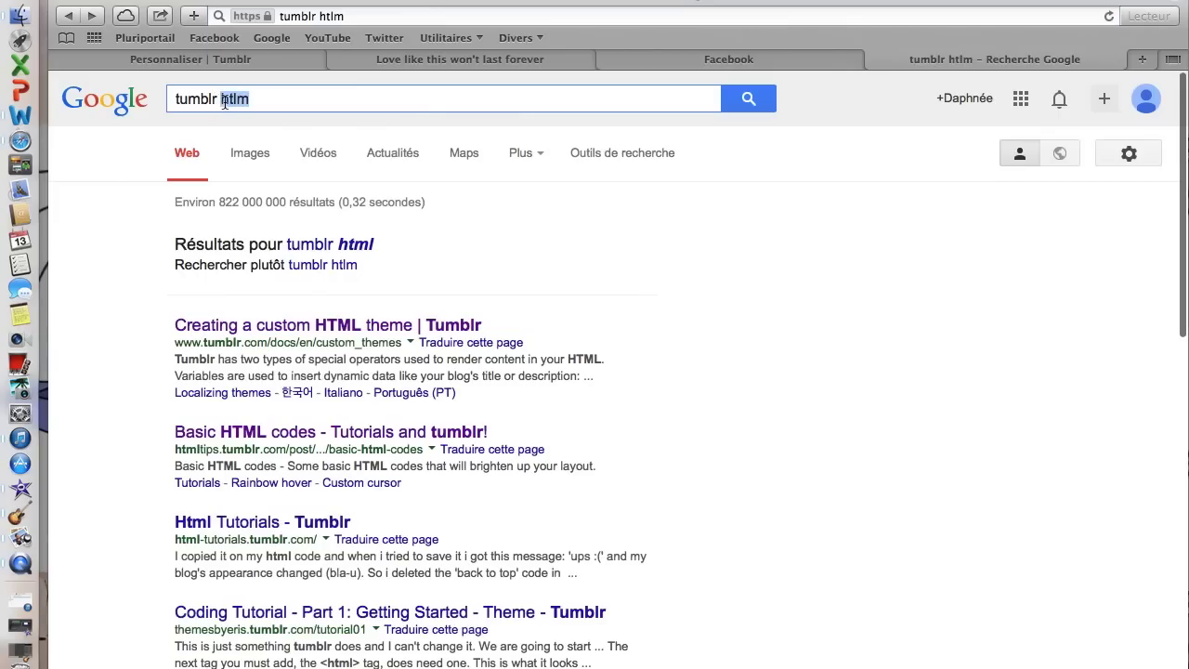
{"action": "type", "text": "theme"}
{"action": "key", "text": "Return"}
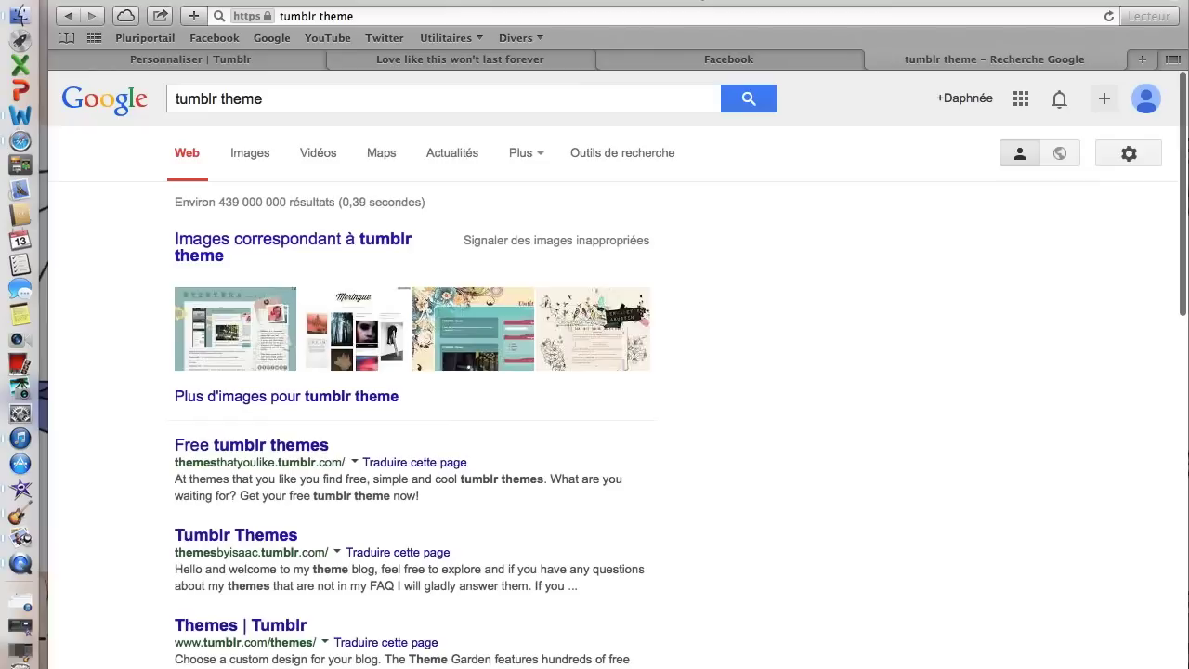
- Open the Free tumblr themes site from the search results and examine its On Side theme page
{"action": "left_click", "coordinate": [253, 448]}
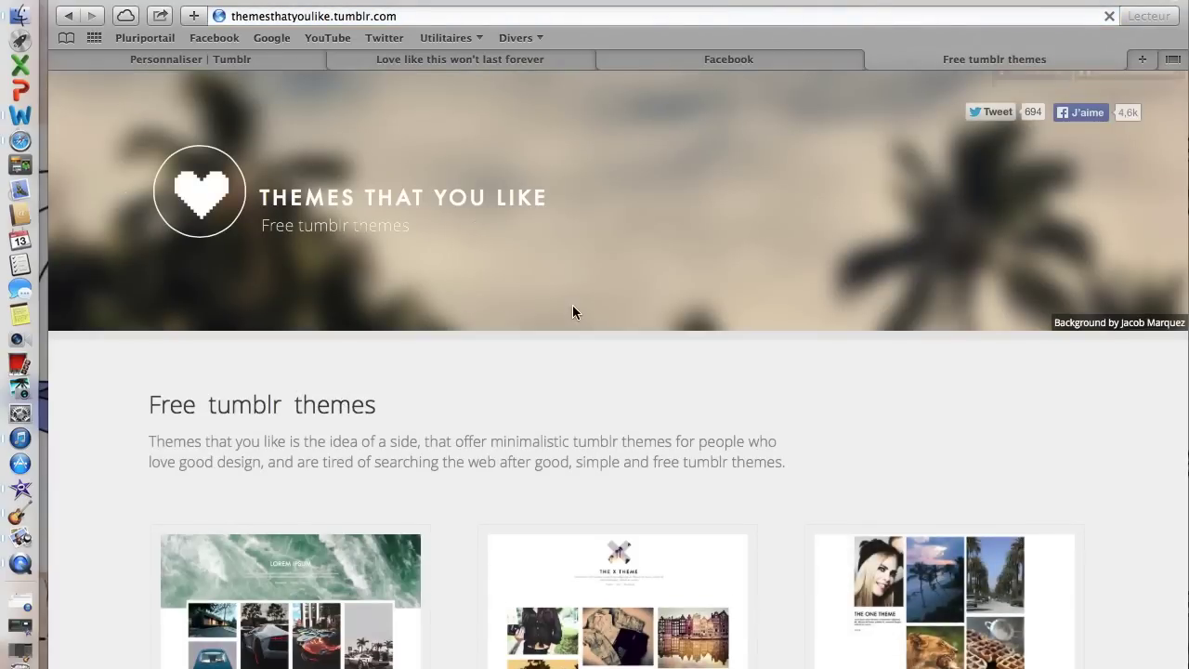
{"action": "scroll", "coordinate": [468, 583], "scroll_direction": "down", "scroll_amount": 5}
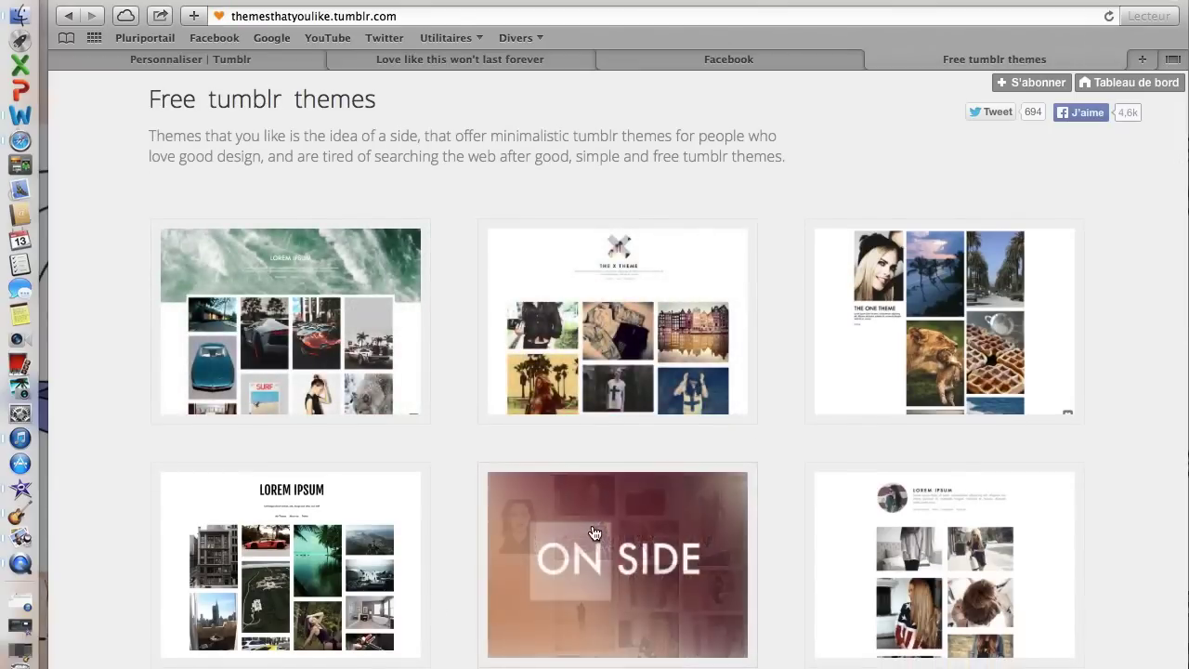
{"action": "left_click", "coordinate": [594, 532]}
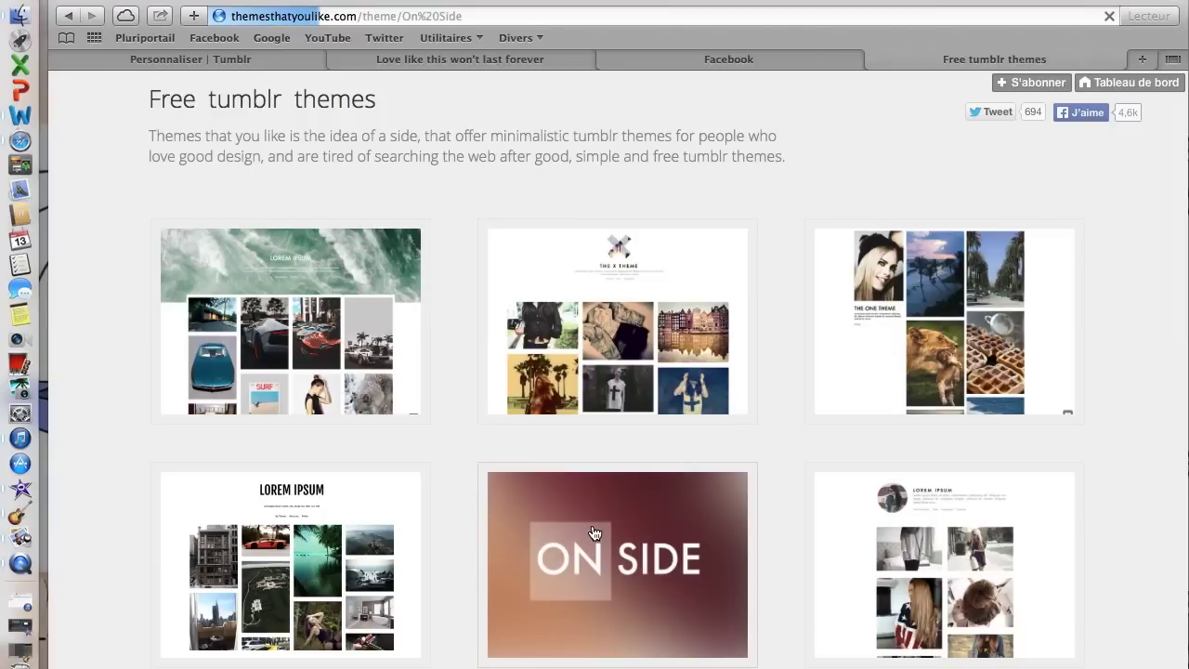
{"action": "scroll", "coordinate": [594, 532], "scroll_direction": "down", "scroll_amount": 3}
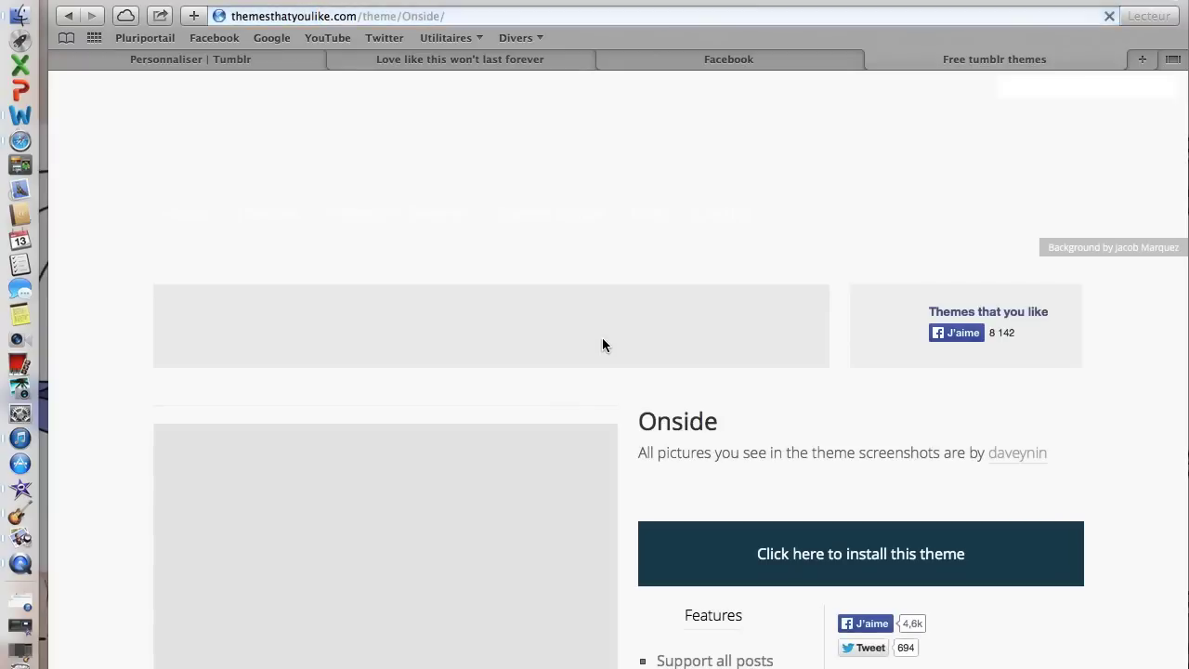
{"action": "scroll", "coordinate": [564, 406], "scroll_direction": "down", "scroll_amount": 3}
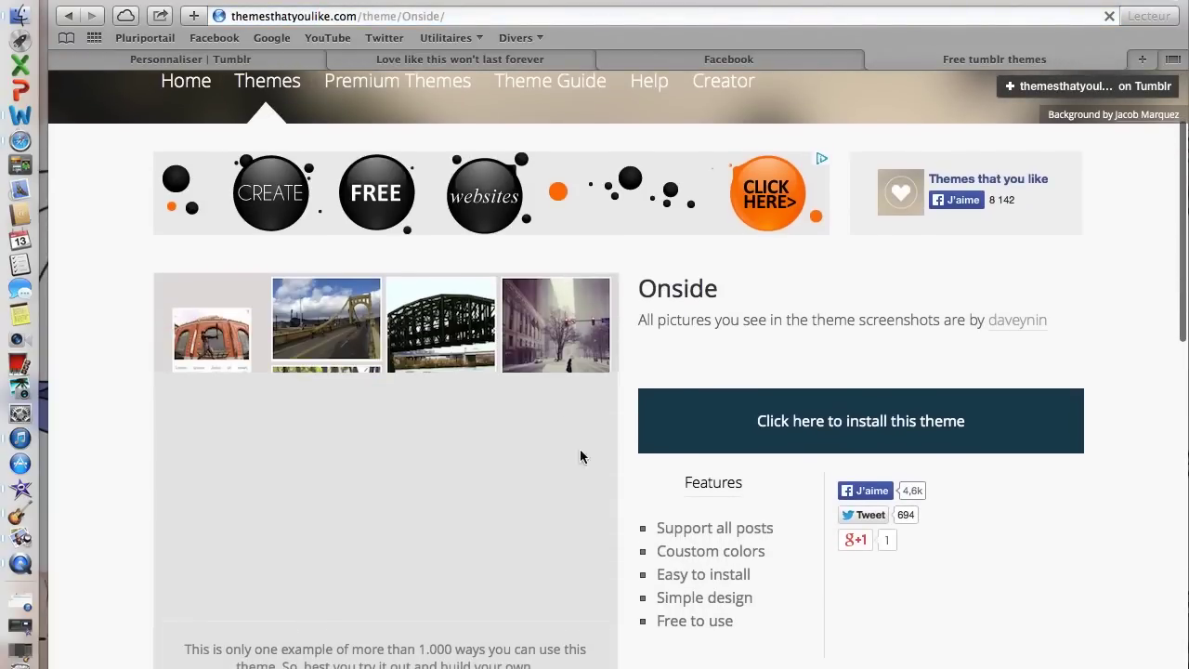
{"action": "scroll", "coordinate": [599, 497], "scroll_direction": "down", "scroll_amount": 5}
{"action": "scroll", "coordinate": [599, 497], "scroll_direction": "up", "scroll_amount": 2}
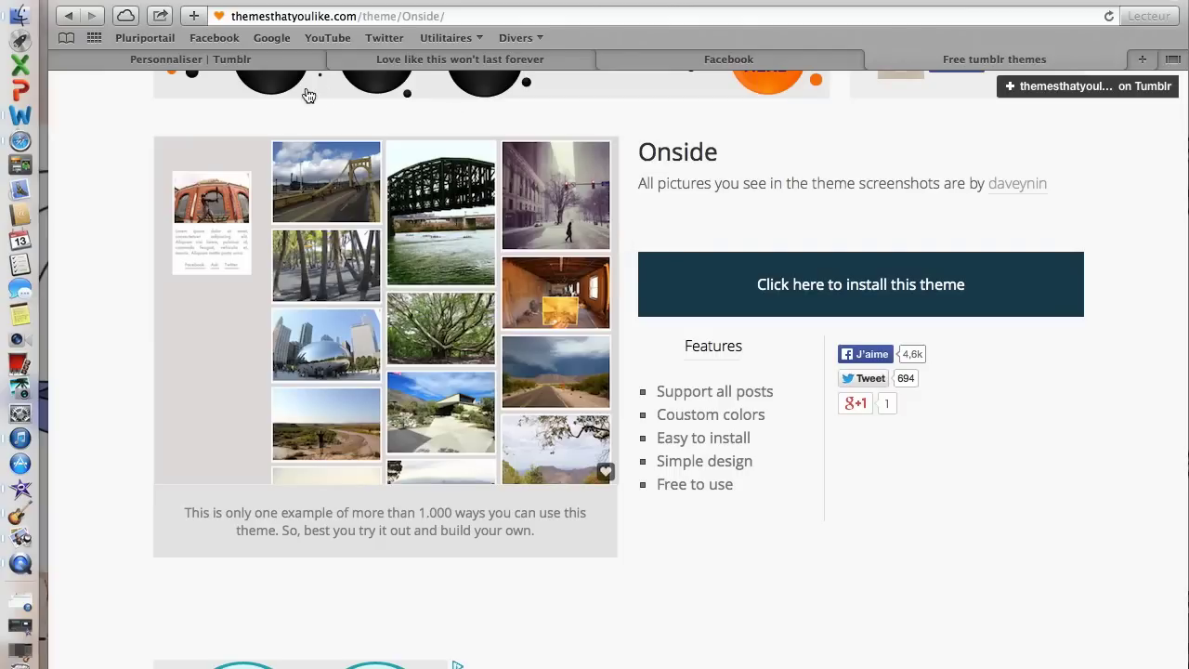
- Back in the theme's HTML editor, select the code from the first line through the closing body tag, and clear the selection
{"action": "left_click", "coordinate": [256, 65]}
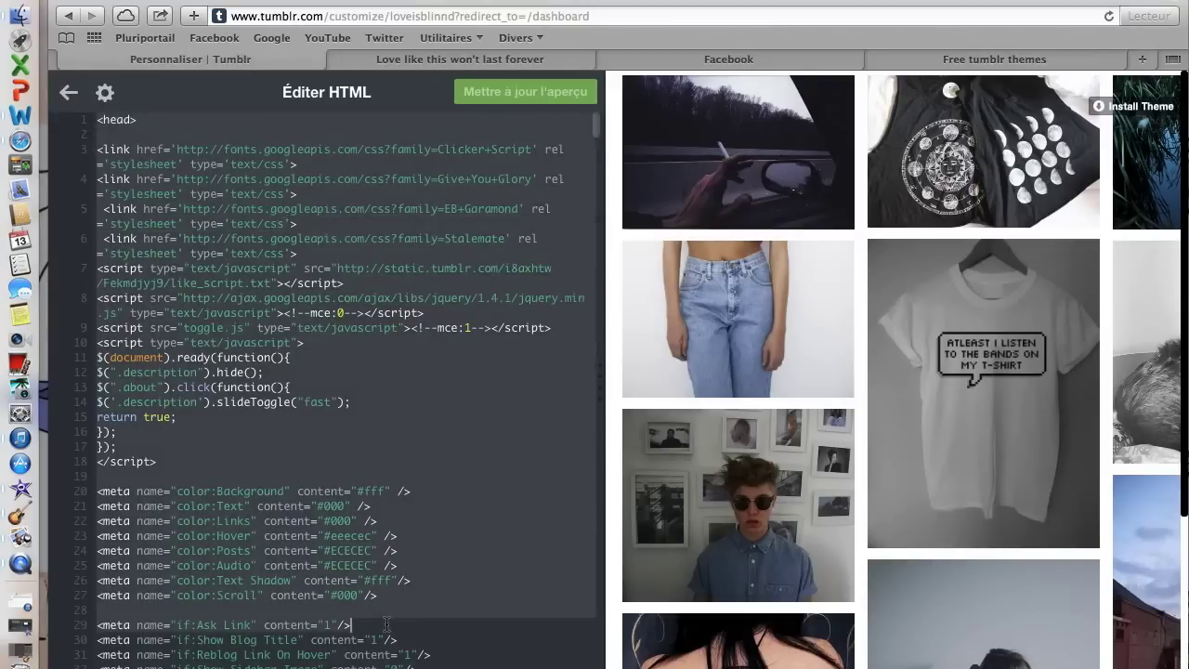
{"action": "scroll", "coordinate": [97, 121], "scroll_direction": "down", "scroll_amount": 5}
{"action": "scroll", "coordinate": [323, 387], "scroll_direction": "down", "scroll_amount": 20}
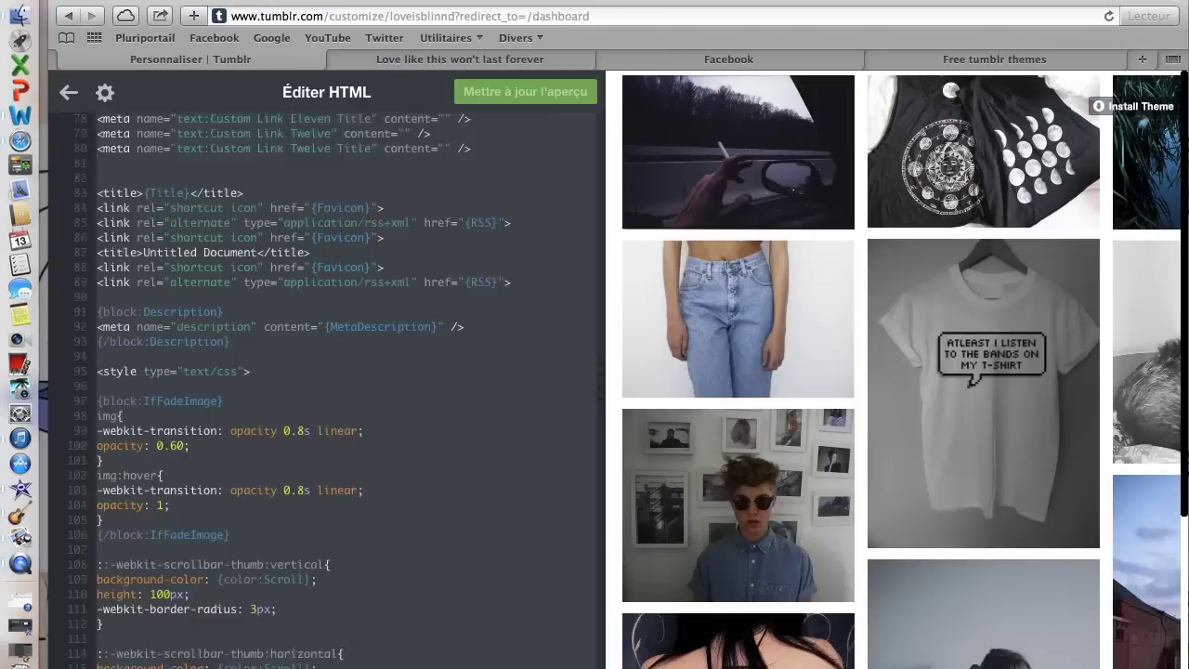
{"action": "scroll", "coordinate": [323, 388], "scroll_direction": "down", "scroll_amount": 20}
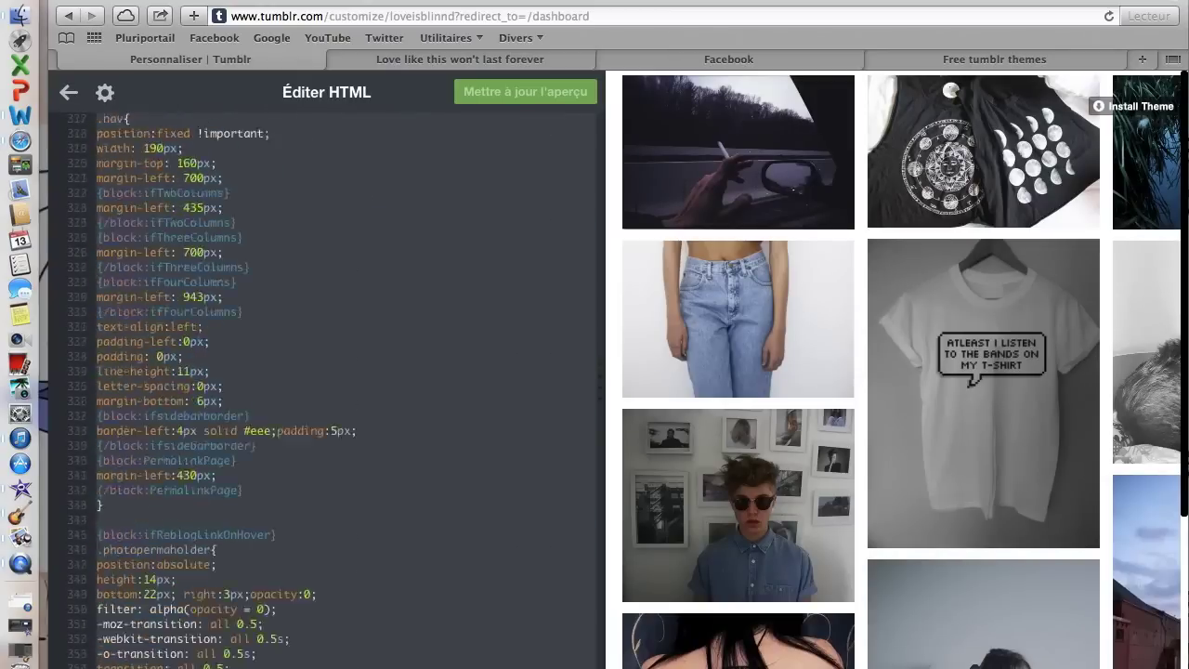
{"action": "scroll", "coordinate": [323, 387], "scroll_direction": "down", "scroll_amount": 20}
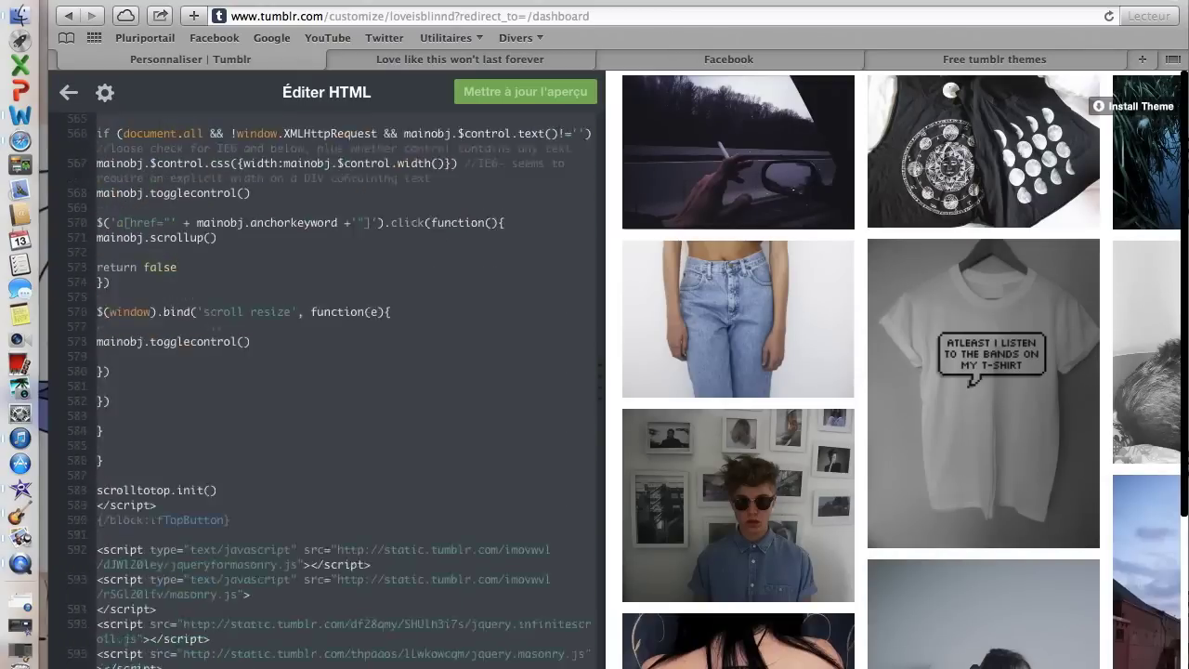
{"action": "scroll", "coordinate": [324, 387], "scroll_direction": "down", "scroll_amount": 20}
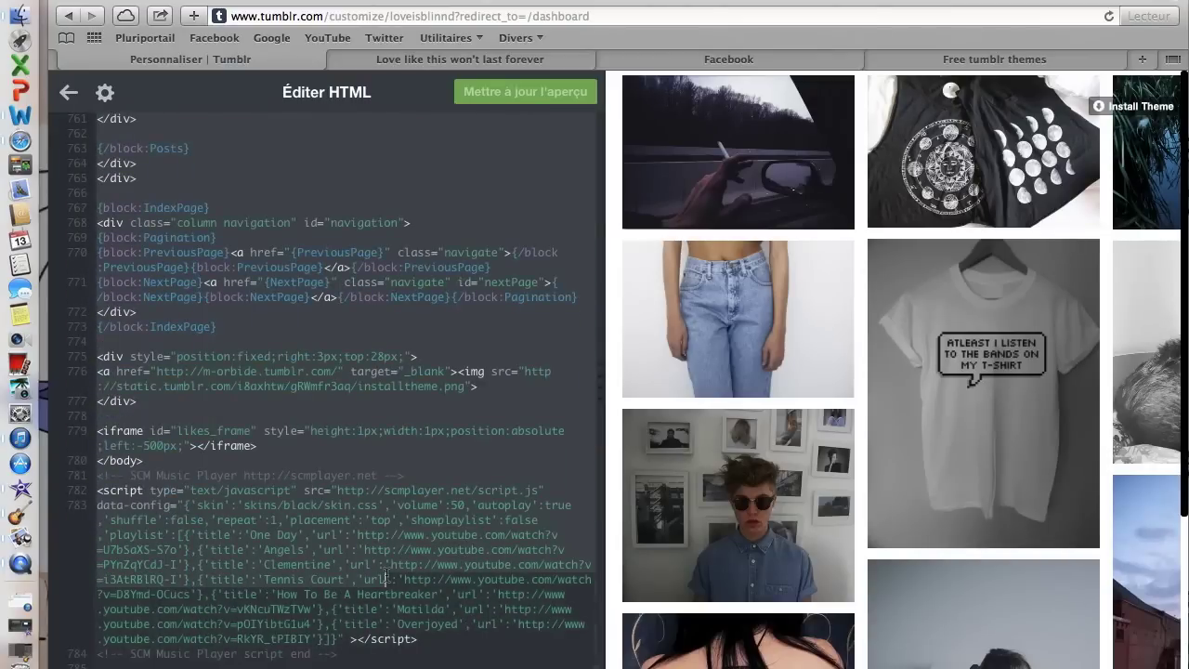
{"action": "left_click", "coordinate": [320, 464]}
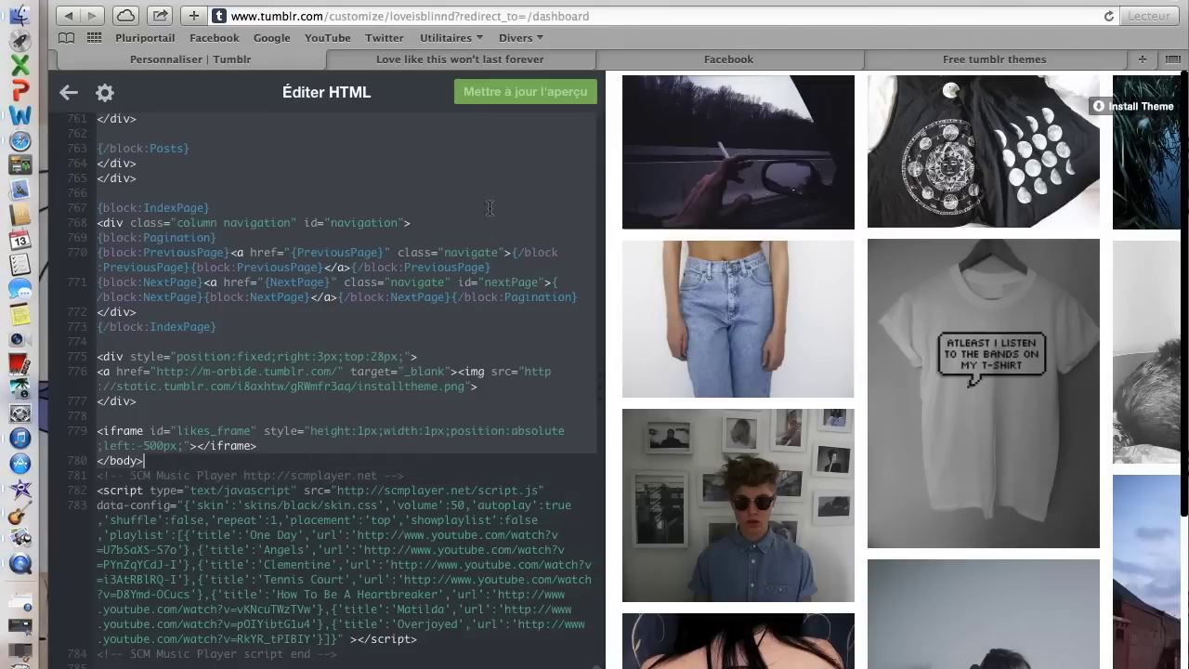
{"action": "left_click", "coordinate": [457, 151]}
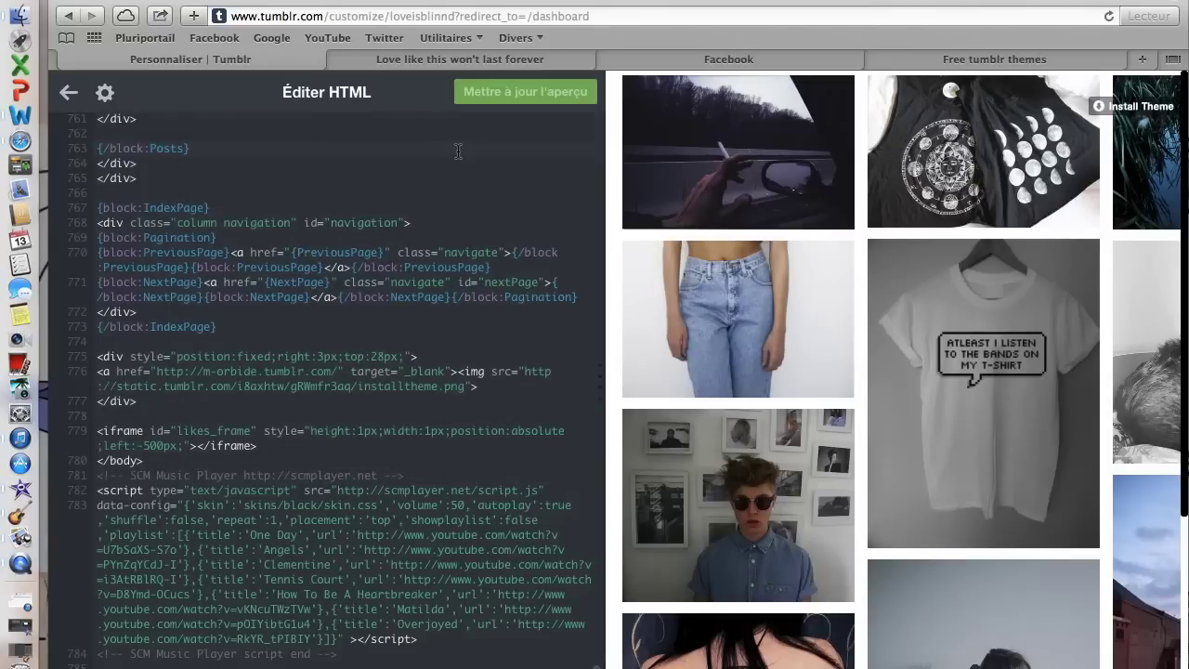
- Return from the HTML editor to the theme settings and save the theme
{"action": "left_click", "coordinate": [70, 93]}
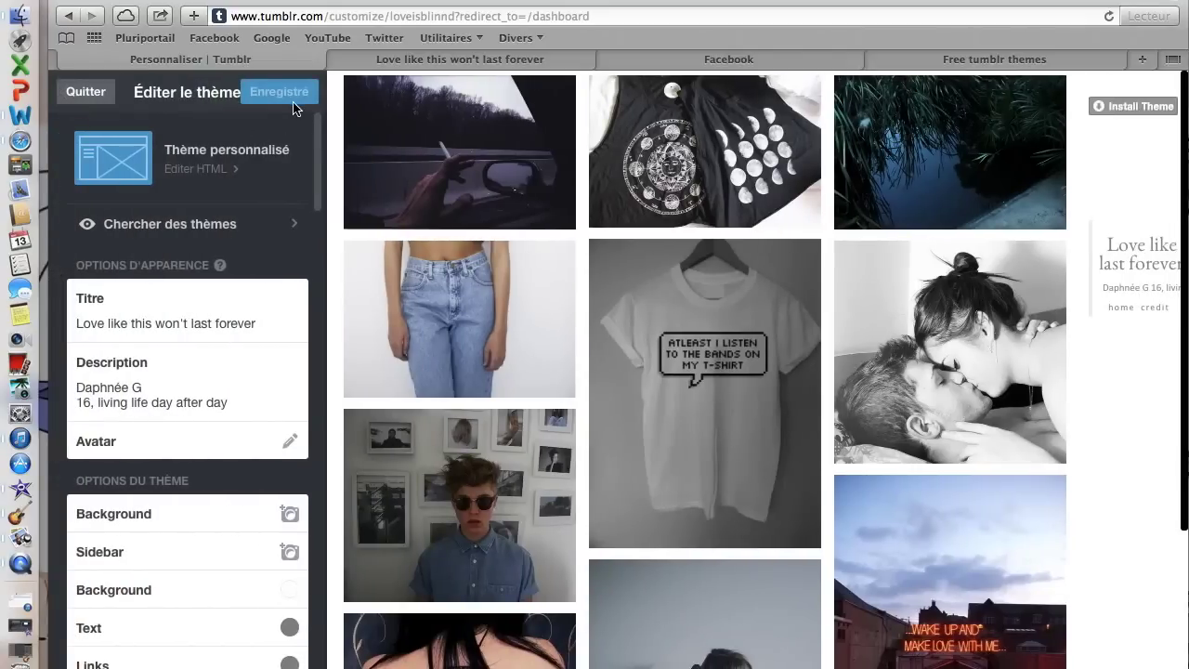
{"action": "left_click", "coordinate": [278, 92]}
- Look through the theme options, from the background images and colours to the column, font size and custom link settings
{"action": "scroll", "coordinate": [214, 525], "scroll_direction": "down", "scroll_amount": 8}
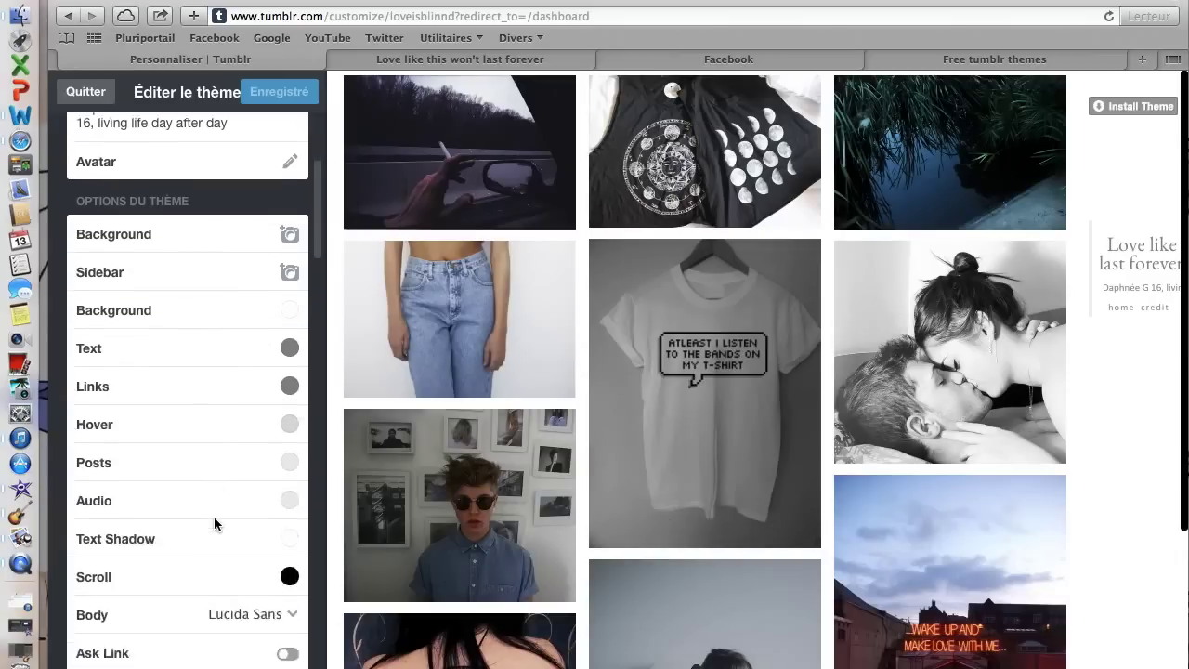
{"action": "scroll", "coordinate": [213, 525], "scroll_direction": "down", "scroll_amount": 20}
{"action": "scroll", "coordinate": [214, 524], "scroll_direction": "up", "scroll_amount": 8}
{"action": "scroll", "coordinate": [213, 524], "scroll_direction": "up", "scroll_amount": 20}
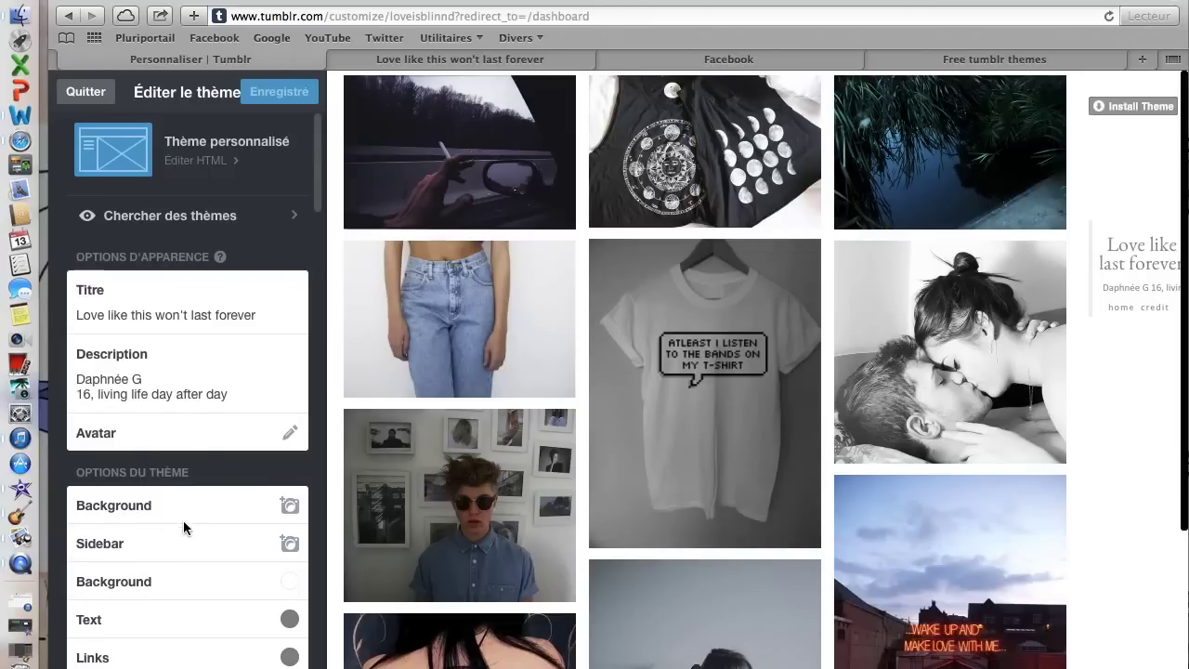
{"action": "scroll", "coordinate": [183, 520], "scroll_direction": "down", "scroll_amount": 5}
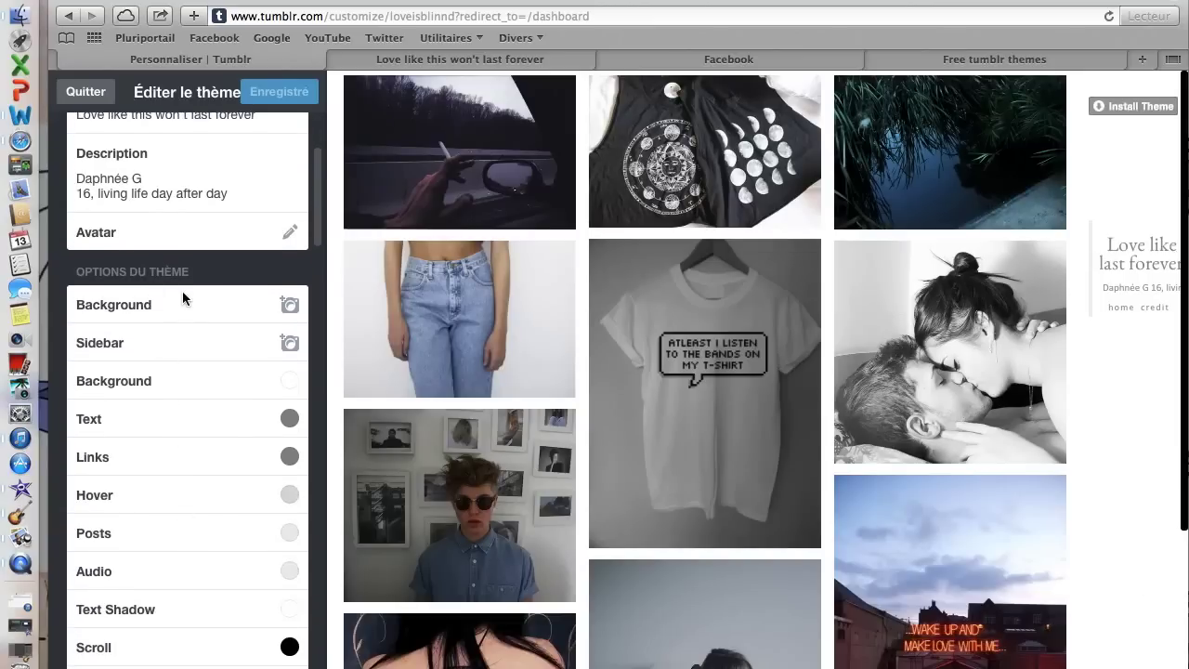
{"action": "scroll", "coordinate": [101, 289], "scroll_direction": "down", "scroll_amount": 3}
{"action": "scroll", "coordinate": [100, 290], "scroll_direction": "down", "scroll_amount": 20}
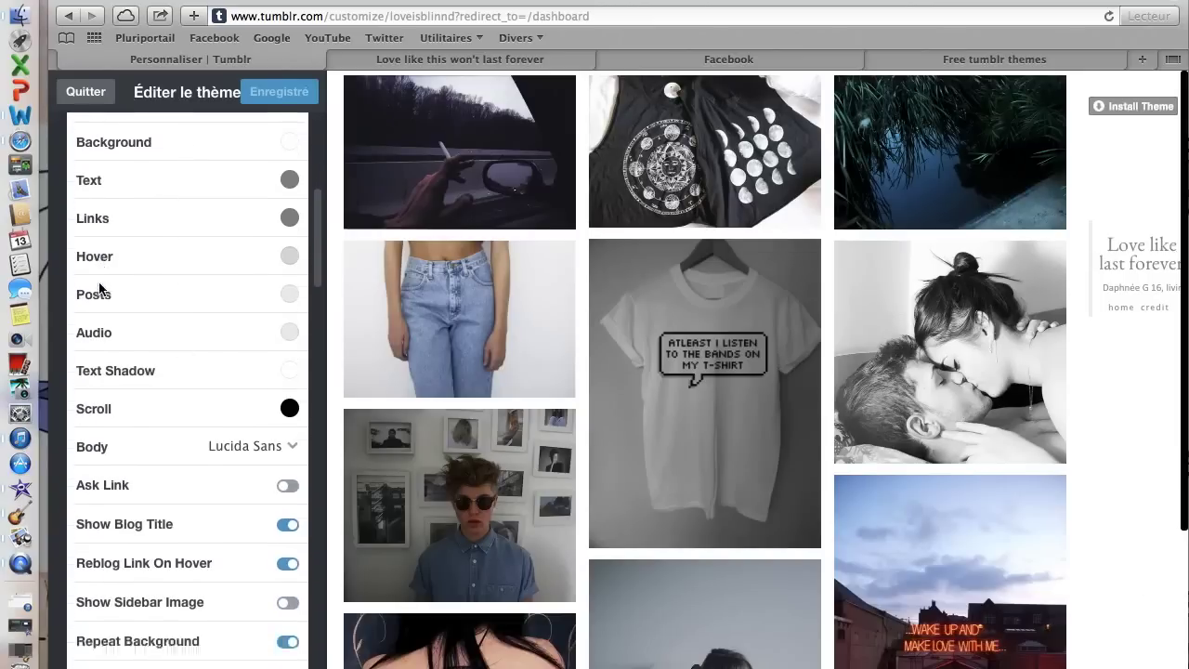
{"action": "scroll", "coordinate": [220, 350], "scroll_direction": "down", "scroll_amount": 10}
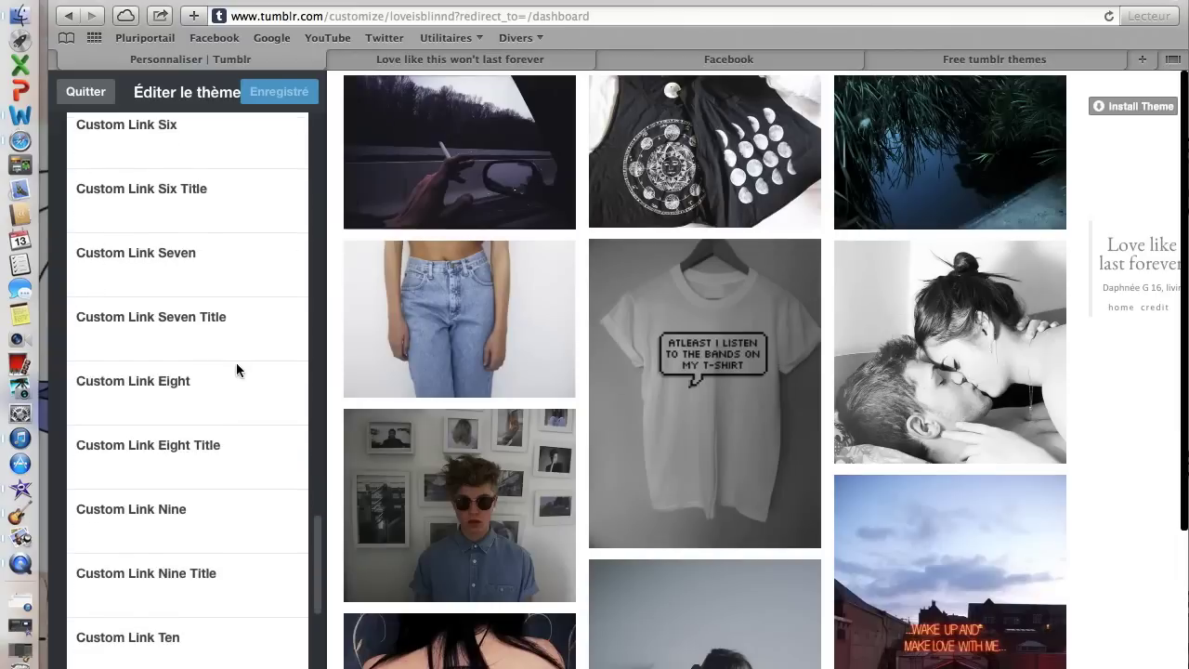
{"action": "scroll", "coordinate": [236, 369], "scroll_direction": "up", "scroll_amount": 10}
{"action": "scroll", "coordinate": [236, 370], "scroll_direction": "up", "scroll_amount": 15}
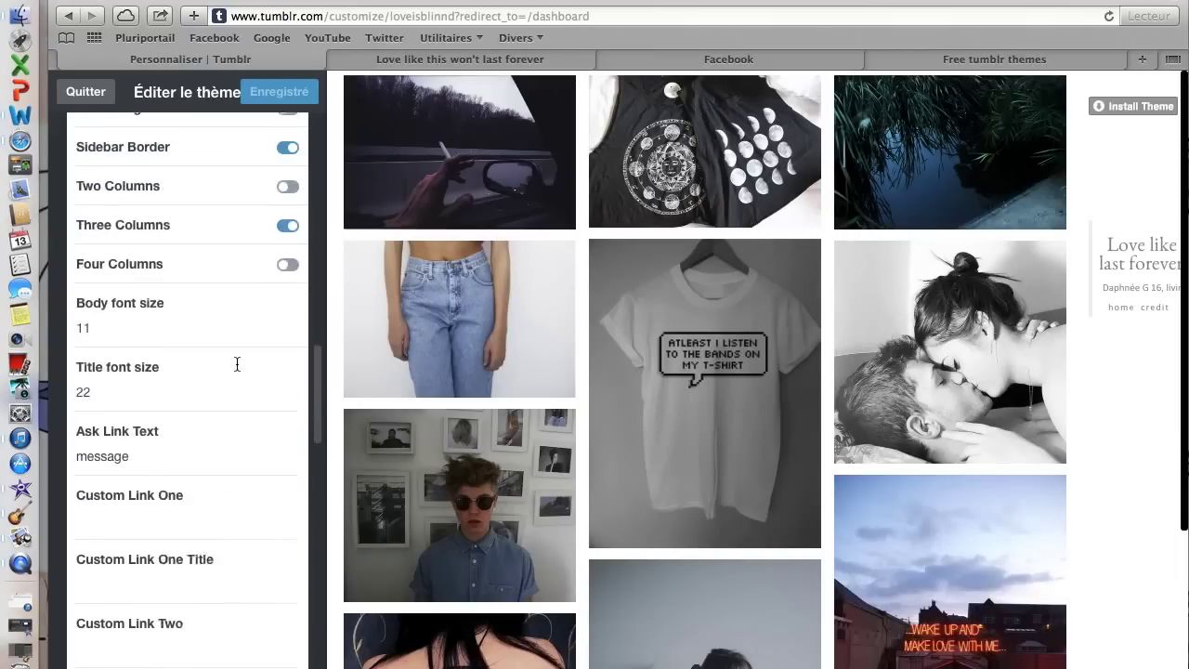
{"action": "scroll", "coordinate": [236, 369], "scroll_direction": "up", "scroll_amount": 10}
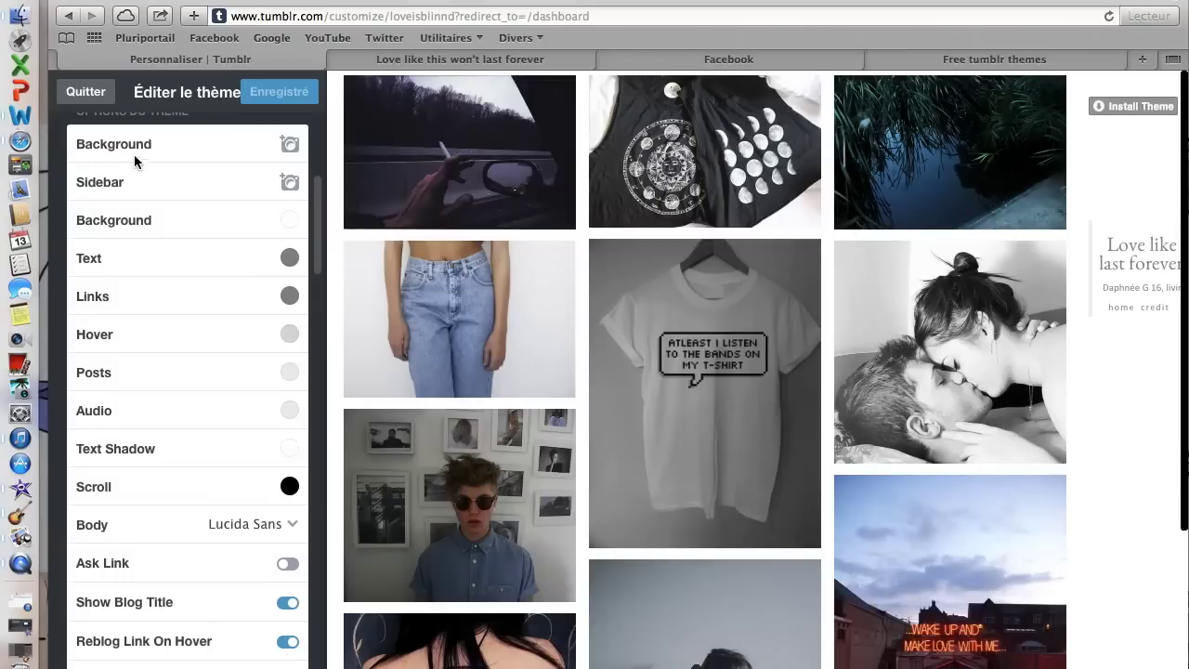
{"action": "scroll", "coordinate": [134, 155], "scroll_direction": "up", "scroll_amount": 5}
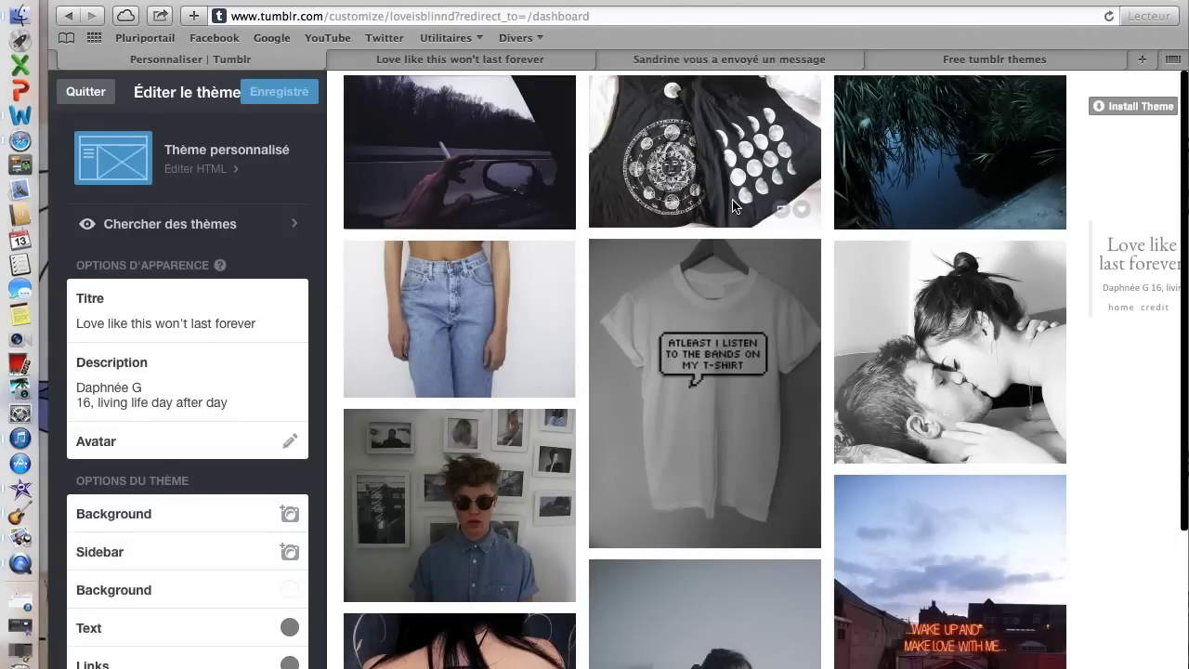
- Switch to the live blog page and view the SCM Music Player's playlist, closing it when done
{"action": "left_click", "coordinate": [388, 63]}
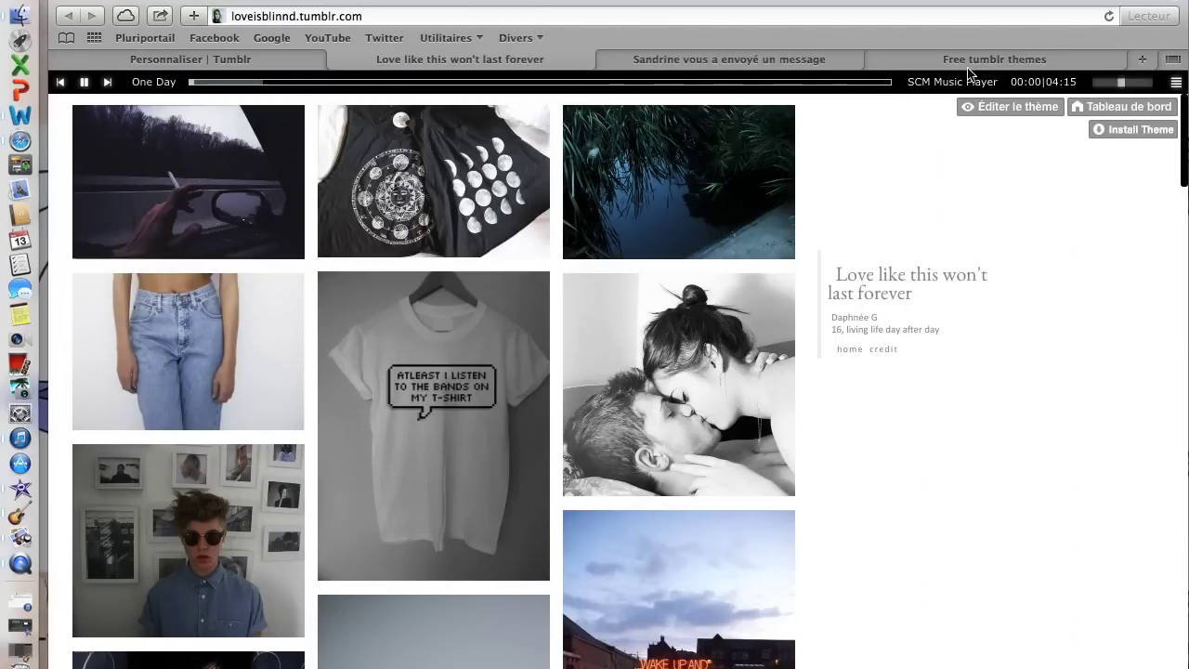
{"action": "left_click", "coordinate": [1176, 82]}
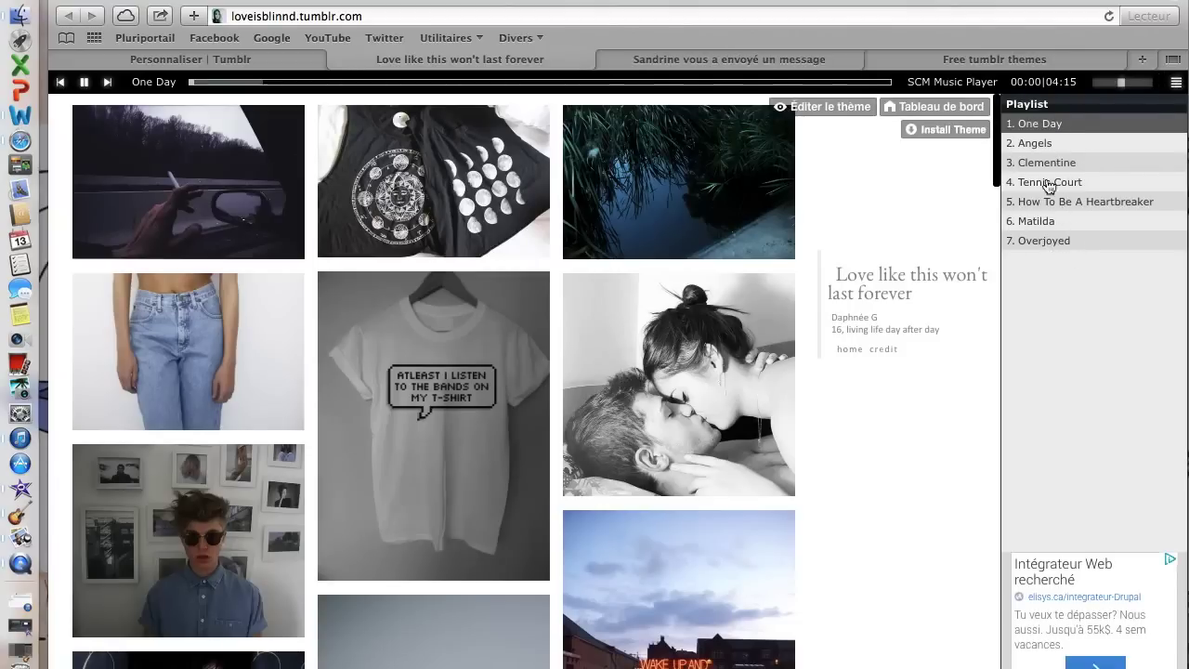
{"action": "left_click", "coordinate": [1175, 83]}
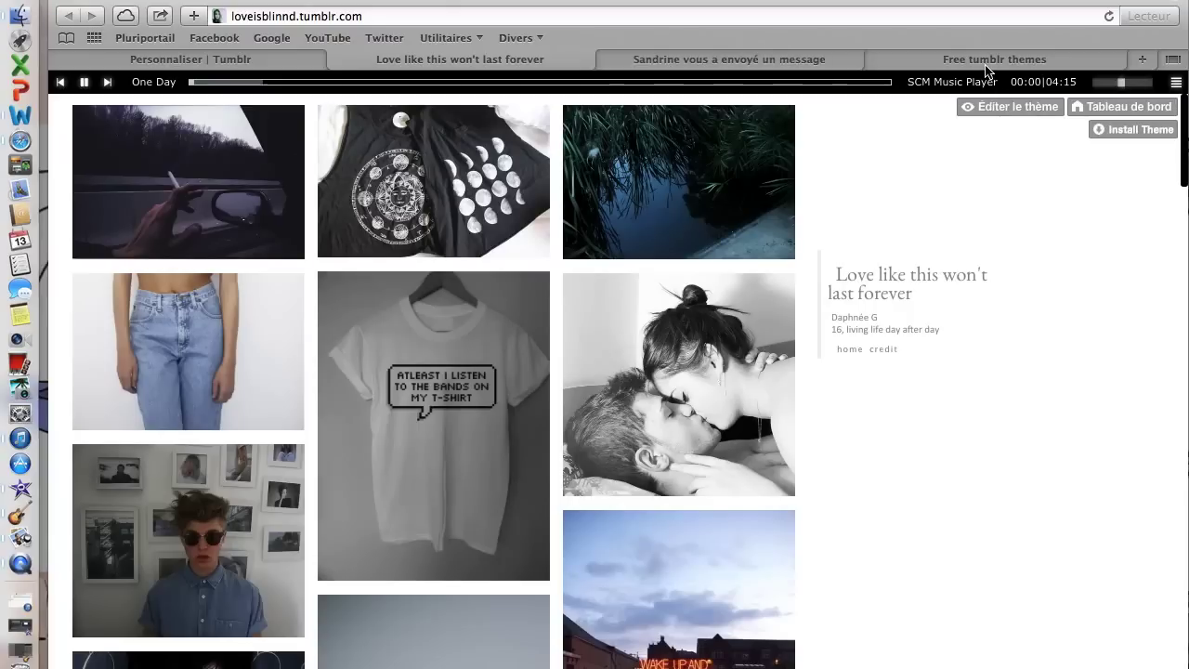
- Go back from the On Side theme page to the Google results for "tumblr theme"
{"action": "left_click", "coordinate": [873, 60]}
{"action": "scroll", "coordinate": [313, 122], "scroll_direction": "up", "scroll_amount": 6}
{"action": "left_click", "coordinate": [71, 15]}
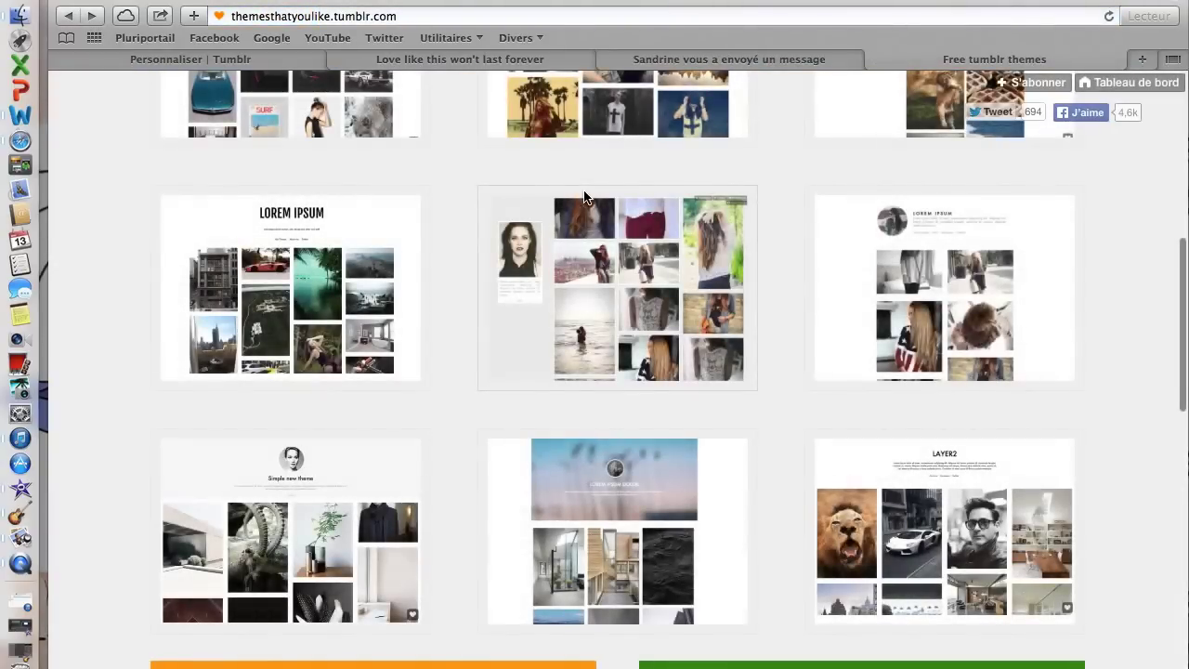
{"action": "left_click", "coordinate": [67, 17]}
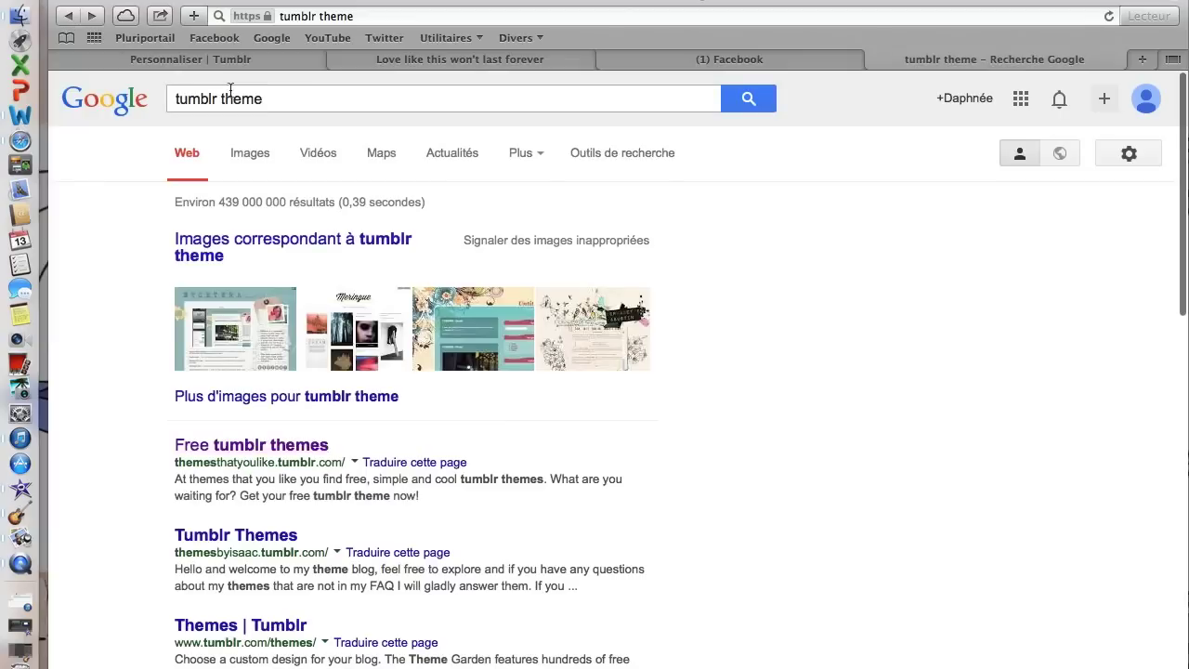
- Change the Google search to "tumblr music" and run it
{"action": "left_click_drag", "start_coordinate": [274, 103], "coordinate": [224, 104]}
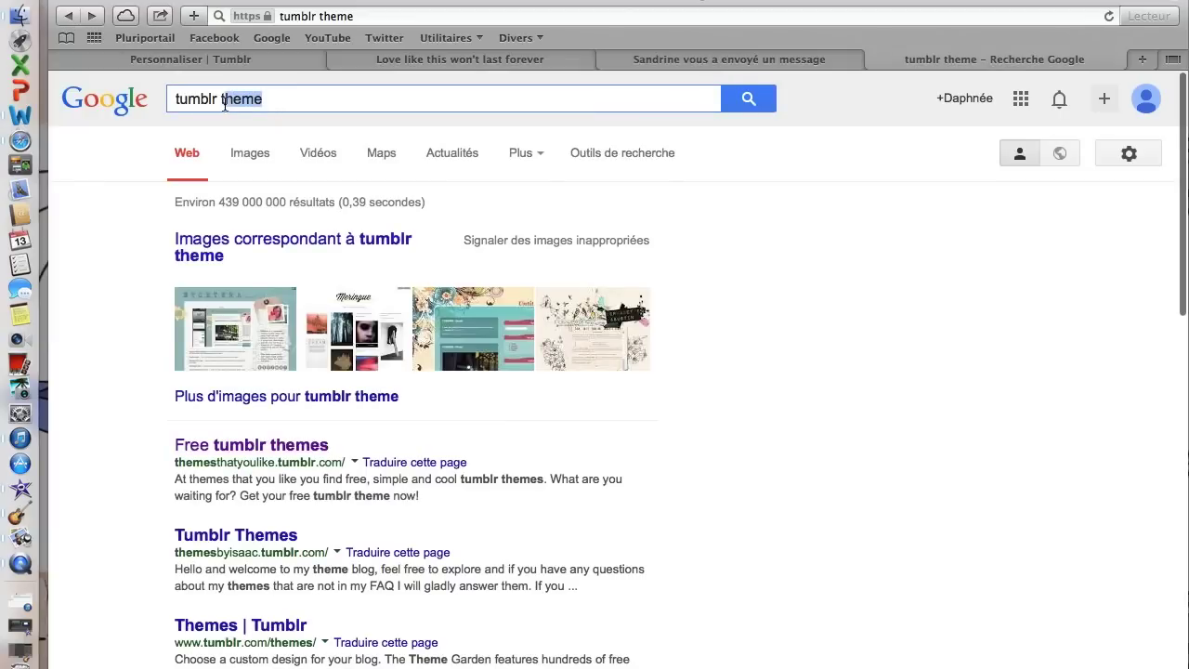
{"action": "type", "text": "music"}
{"action": "key", "text": "Return"}
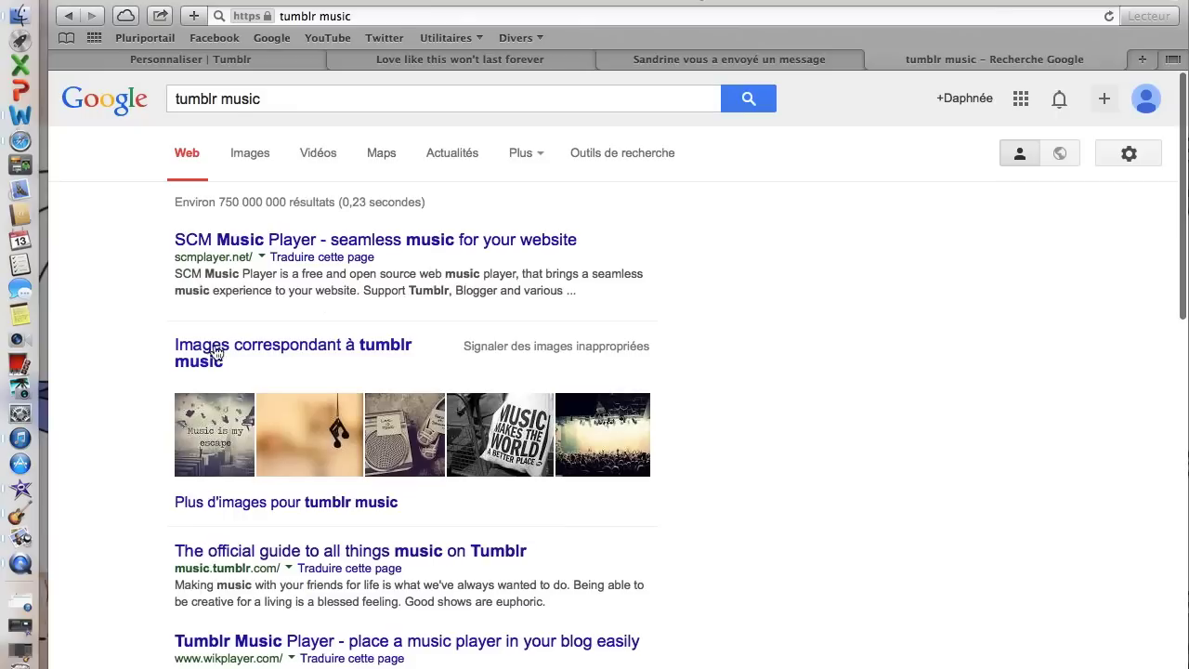
- Open the WikPlayer result "Tumblr Music Player", look over its setup page and go back to the search results
{"action": "scroll", "coordinate": [325, 442], "scroll_direction": "down", "scroll_amount": 3}
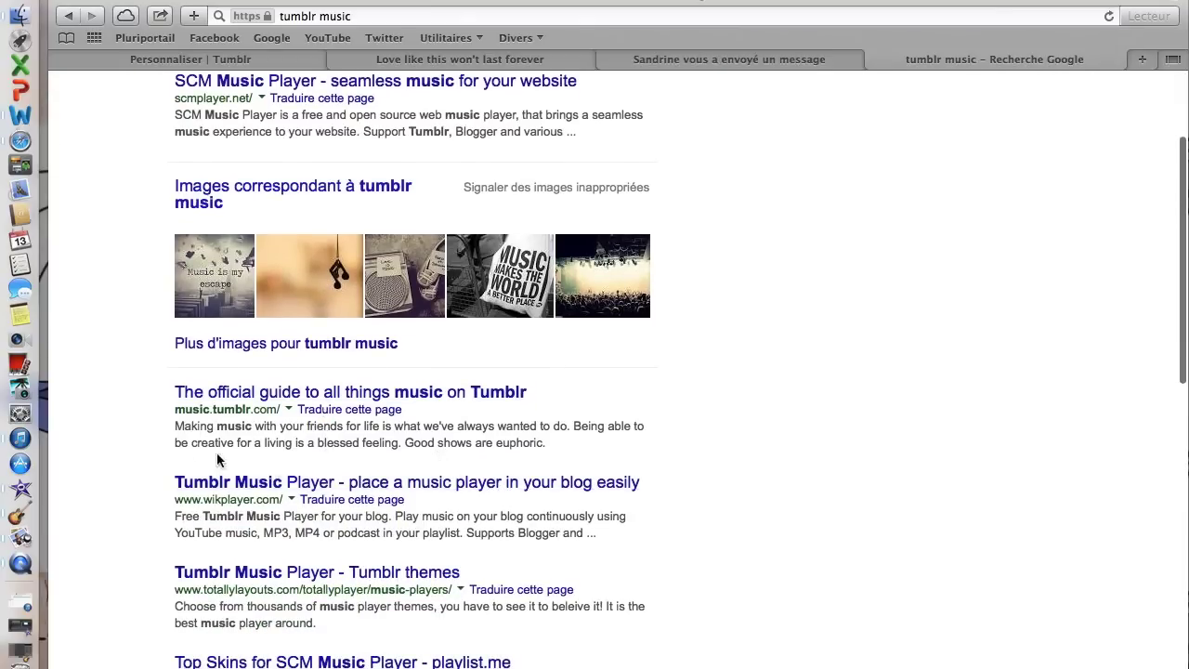
{"action": "left_click", "coordinate": [223, 481]}
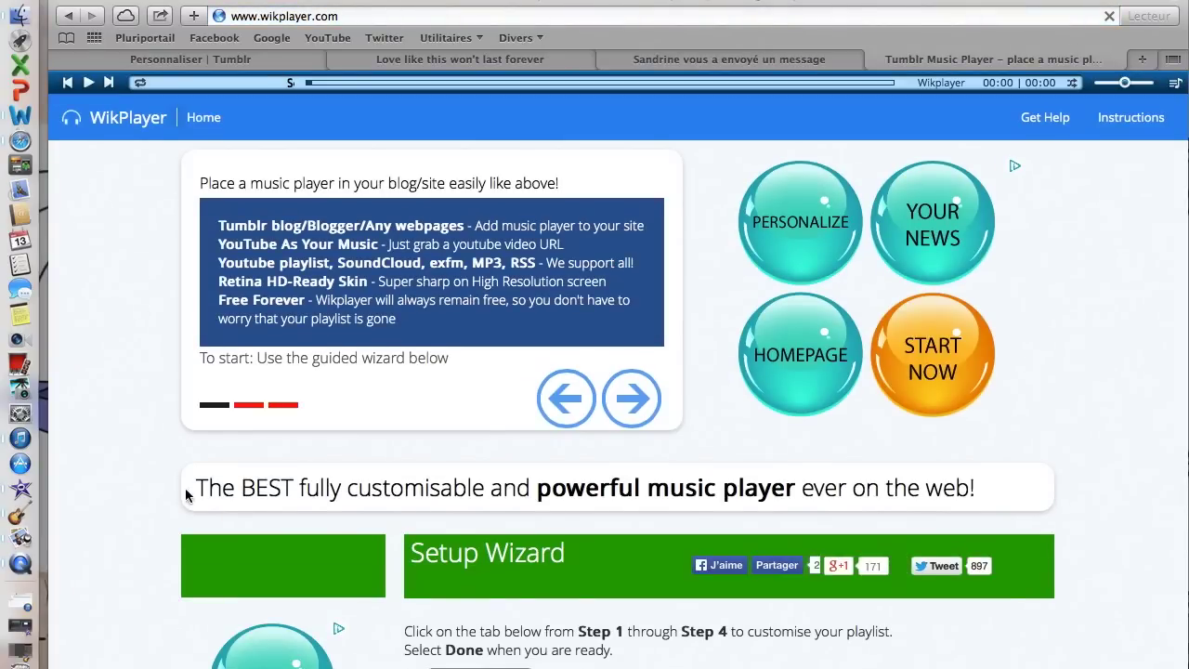
{"action": "scroll", "coordinate": [191, 497], "scroll_direction": "down", "scroll_amount": 10}
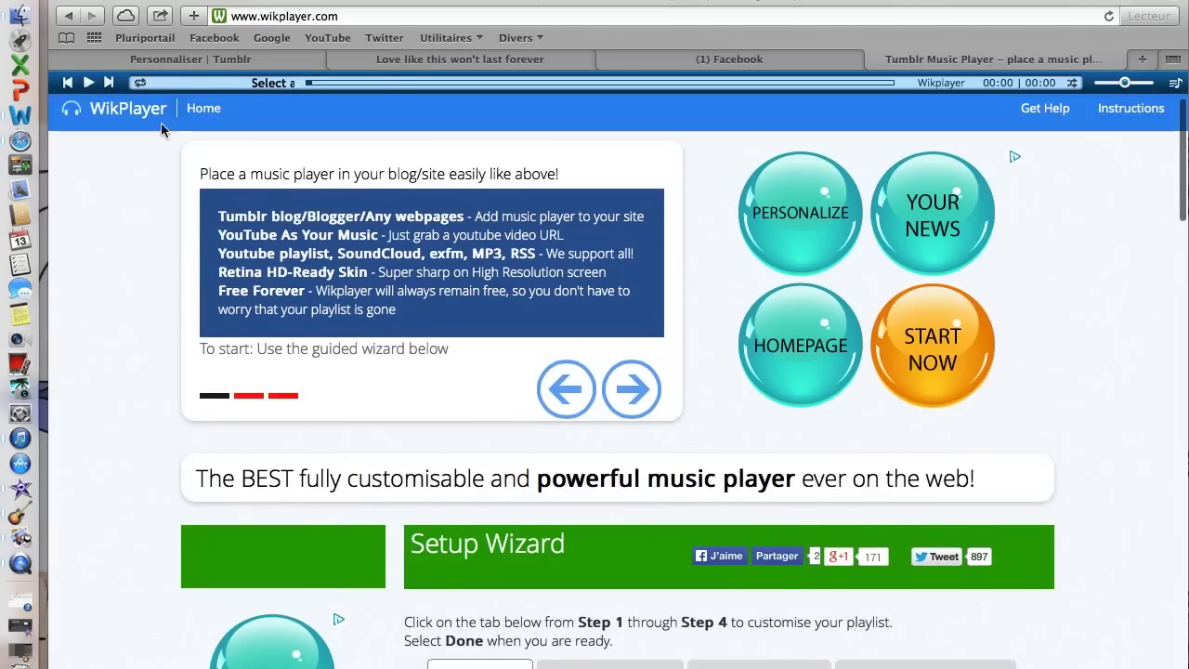
{"action": "key", "text": "super+bracketleft"}
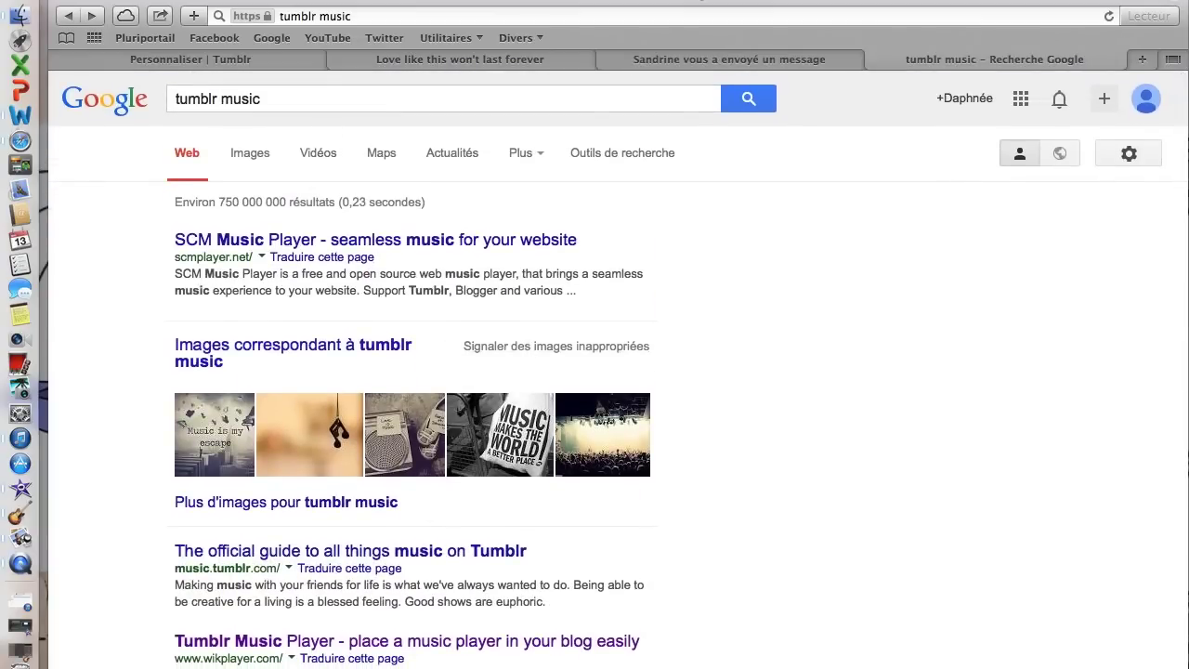
- Look at the Tumblr theme editor, then switch to the live blog page
{"action": "left_click", "coordinate": [201, 62]}
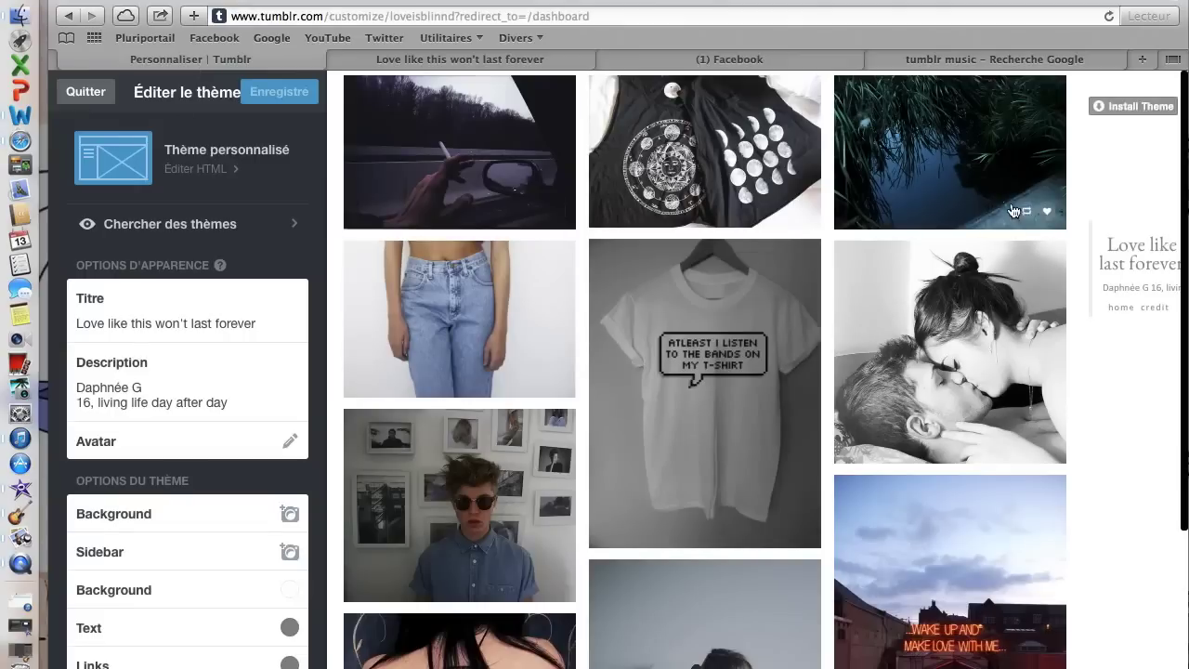
{"action": "left_click", "coordinate": [475, 63]}
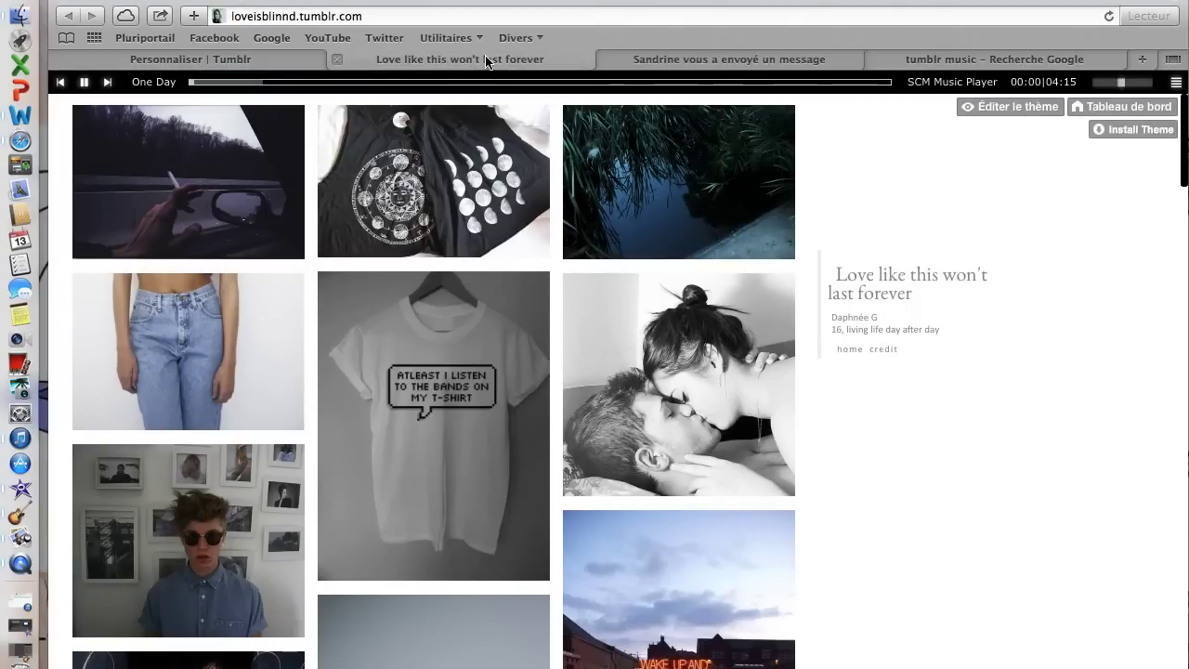